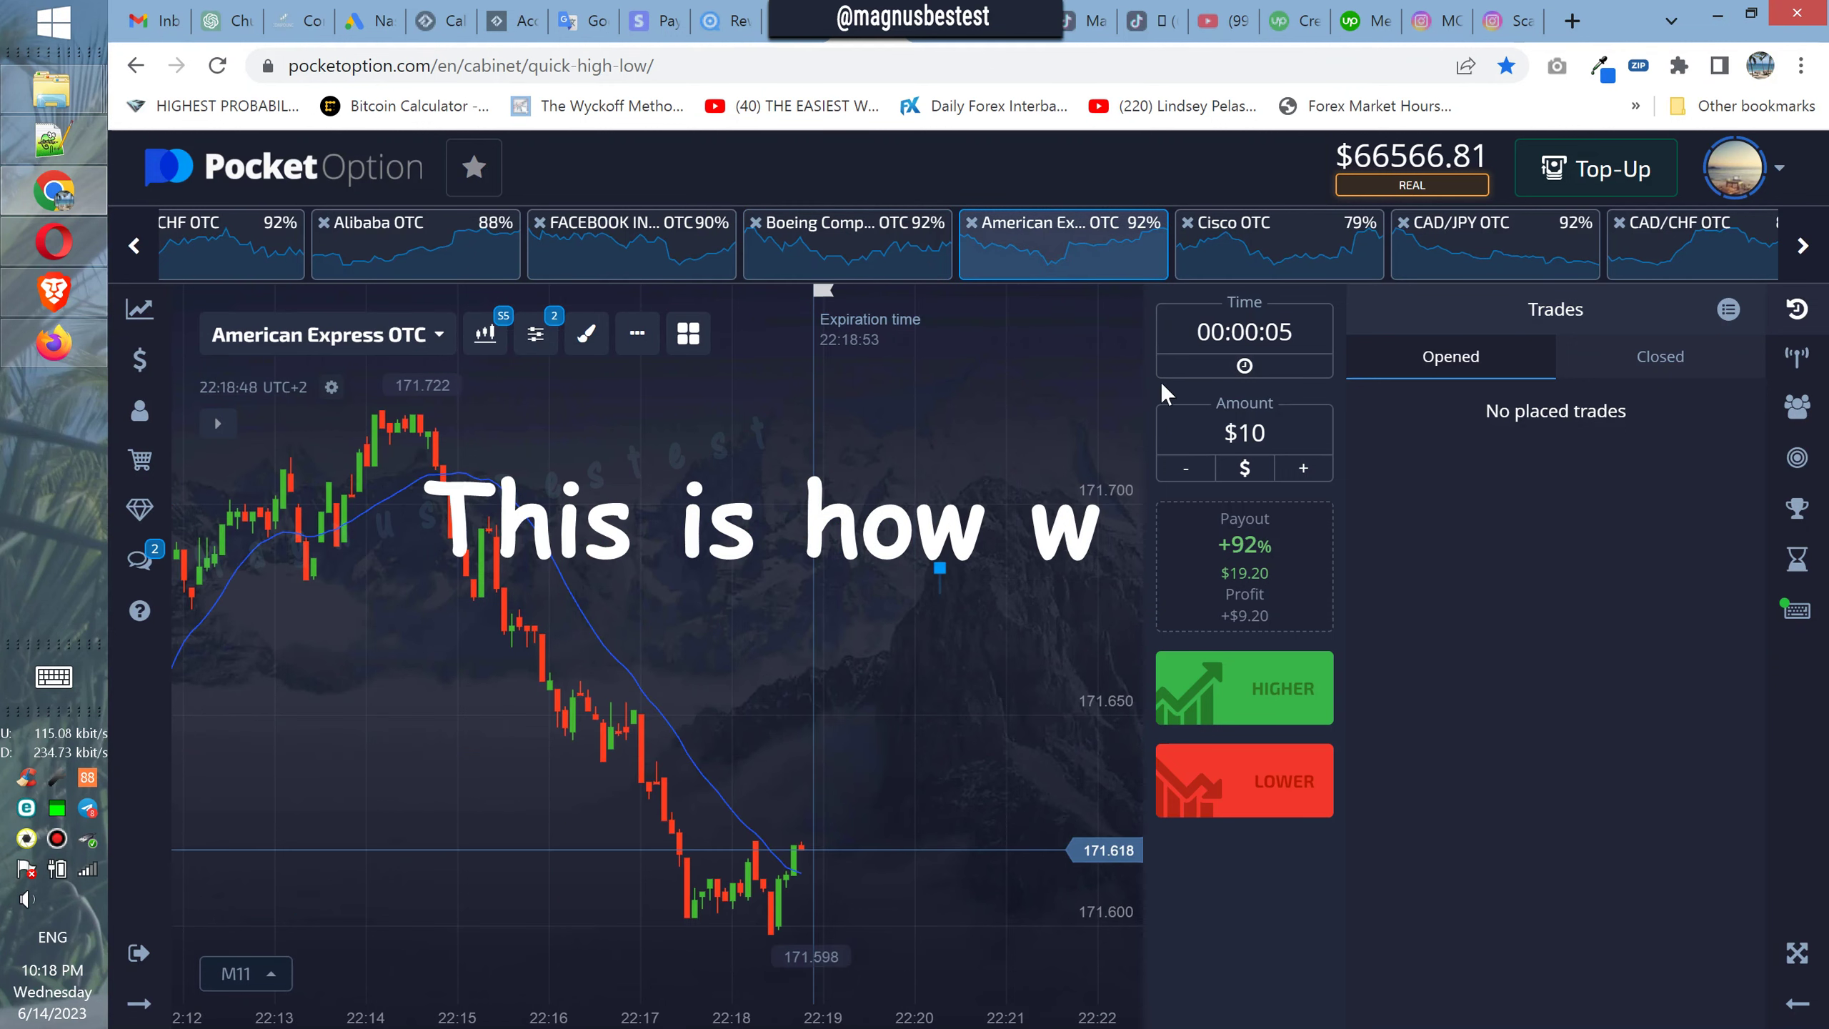
Step: Place a $10 then a $20 Higher trade on American Express OTC, then raise the stake to $40
click(1238, 698)
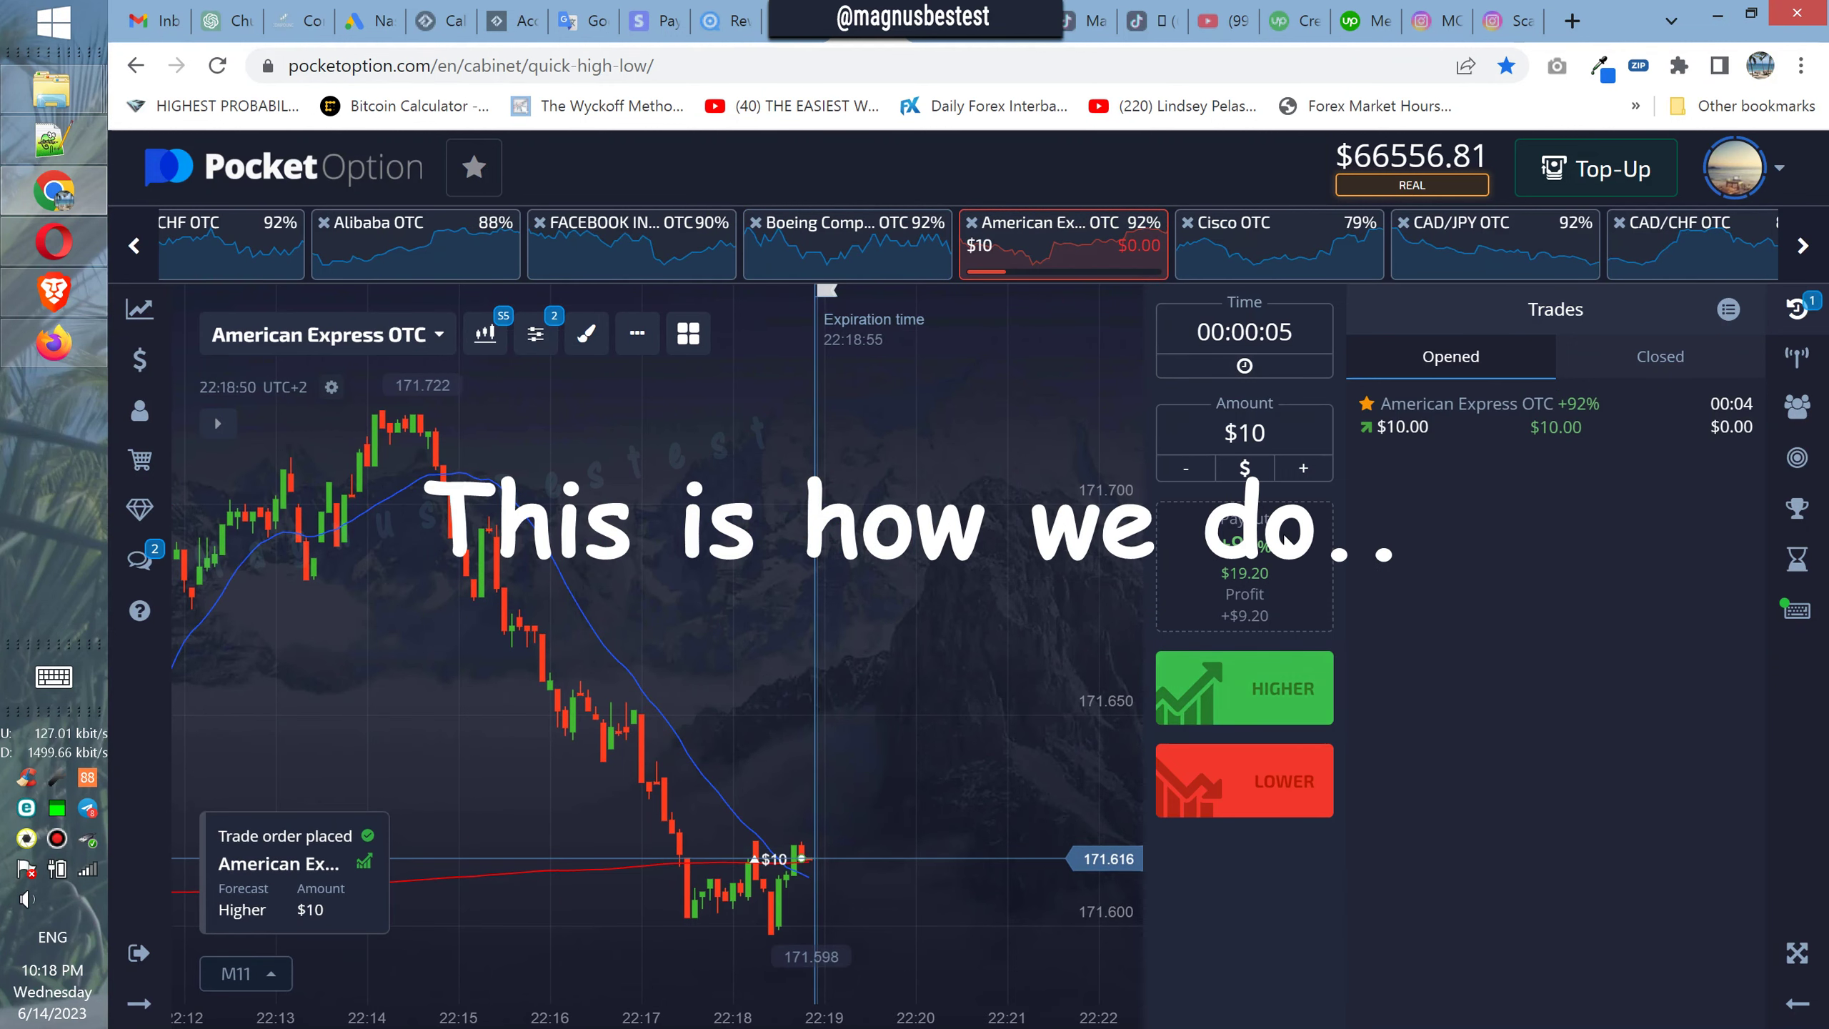
click(1301, 472)
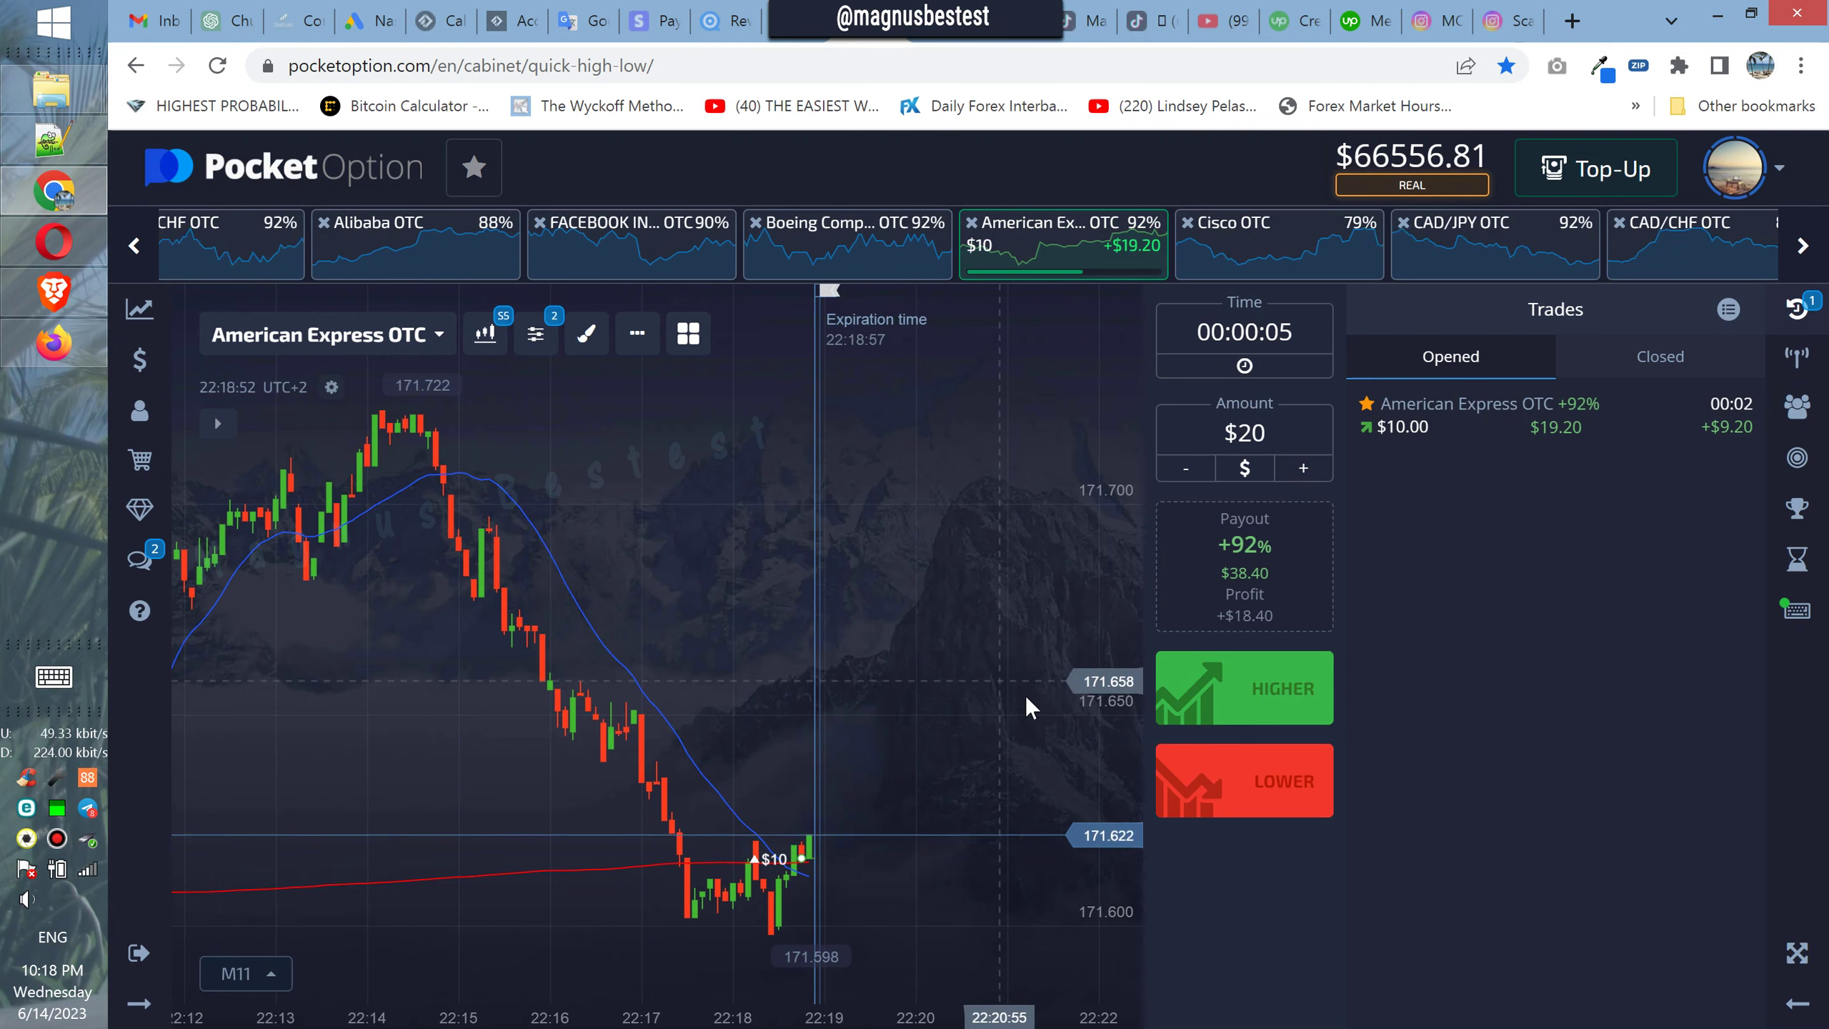
click(1187, 715)
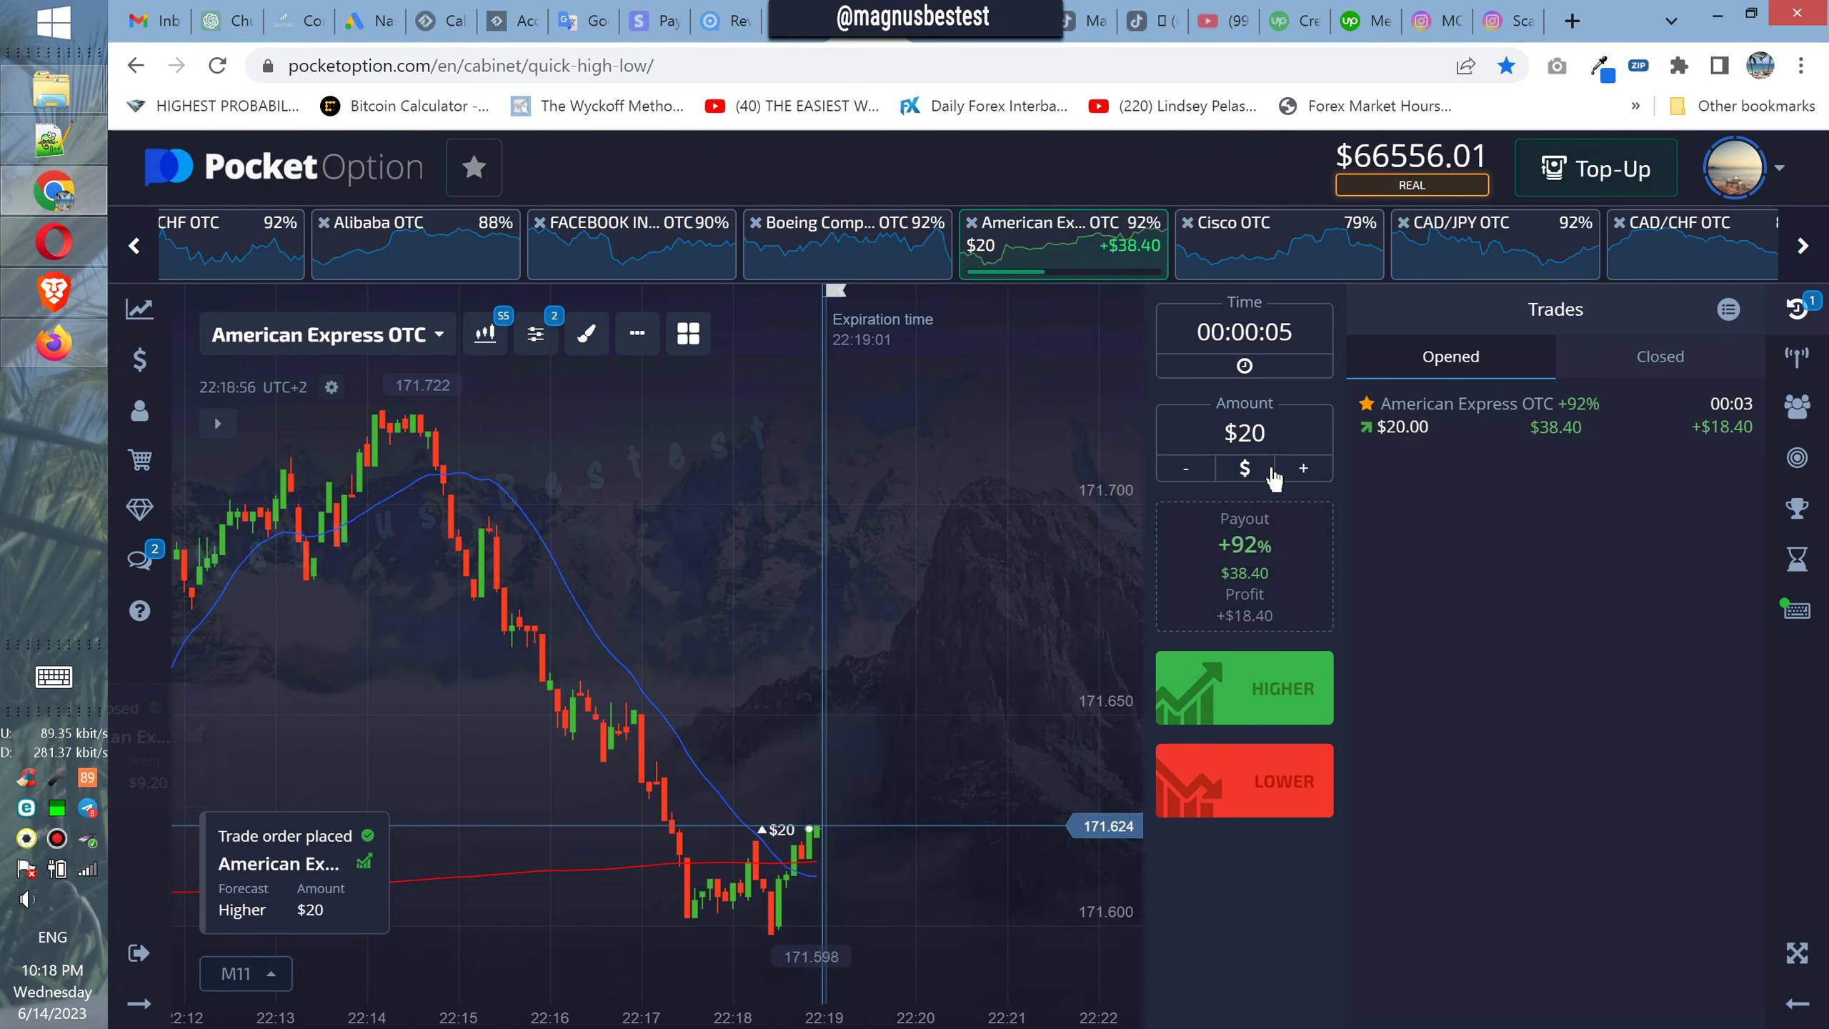
click(1304, 471)
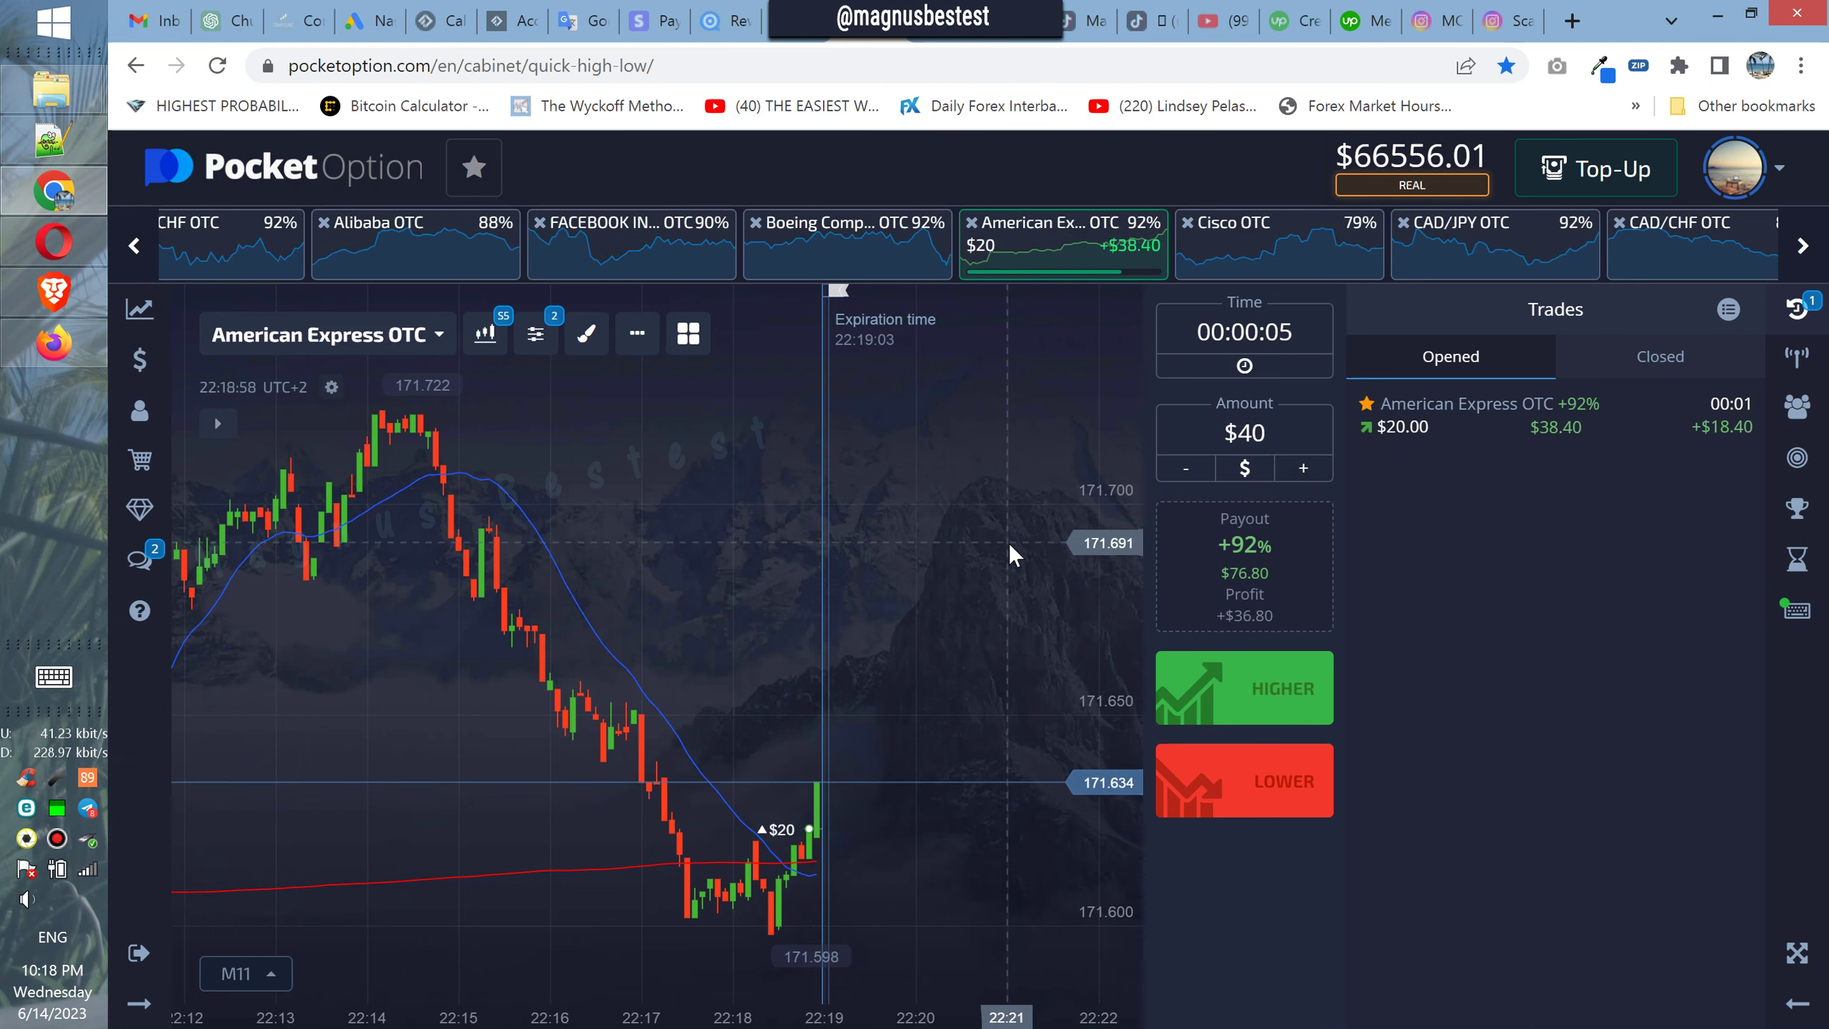
Step: Move through Cisco and CAD/JPY to CAD/CHF OTC and place a $40 Lower trade
click(1240, 277)
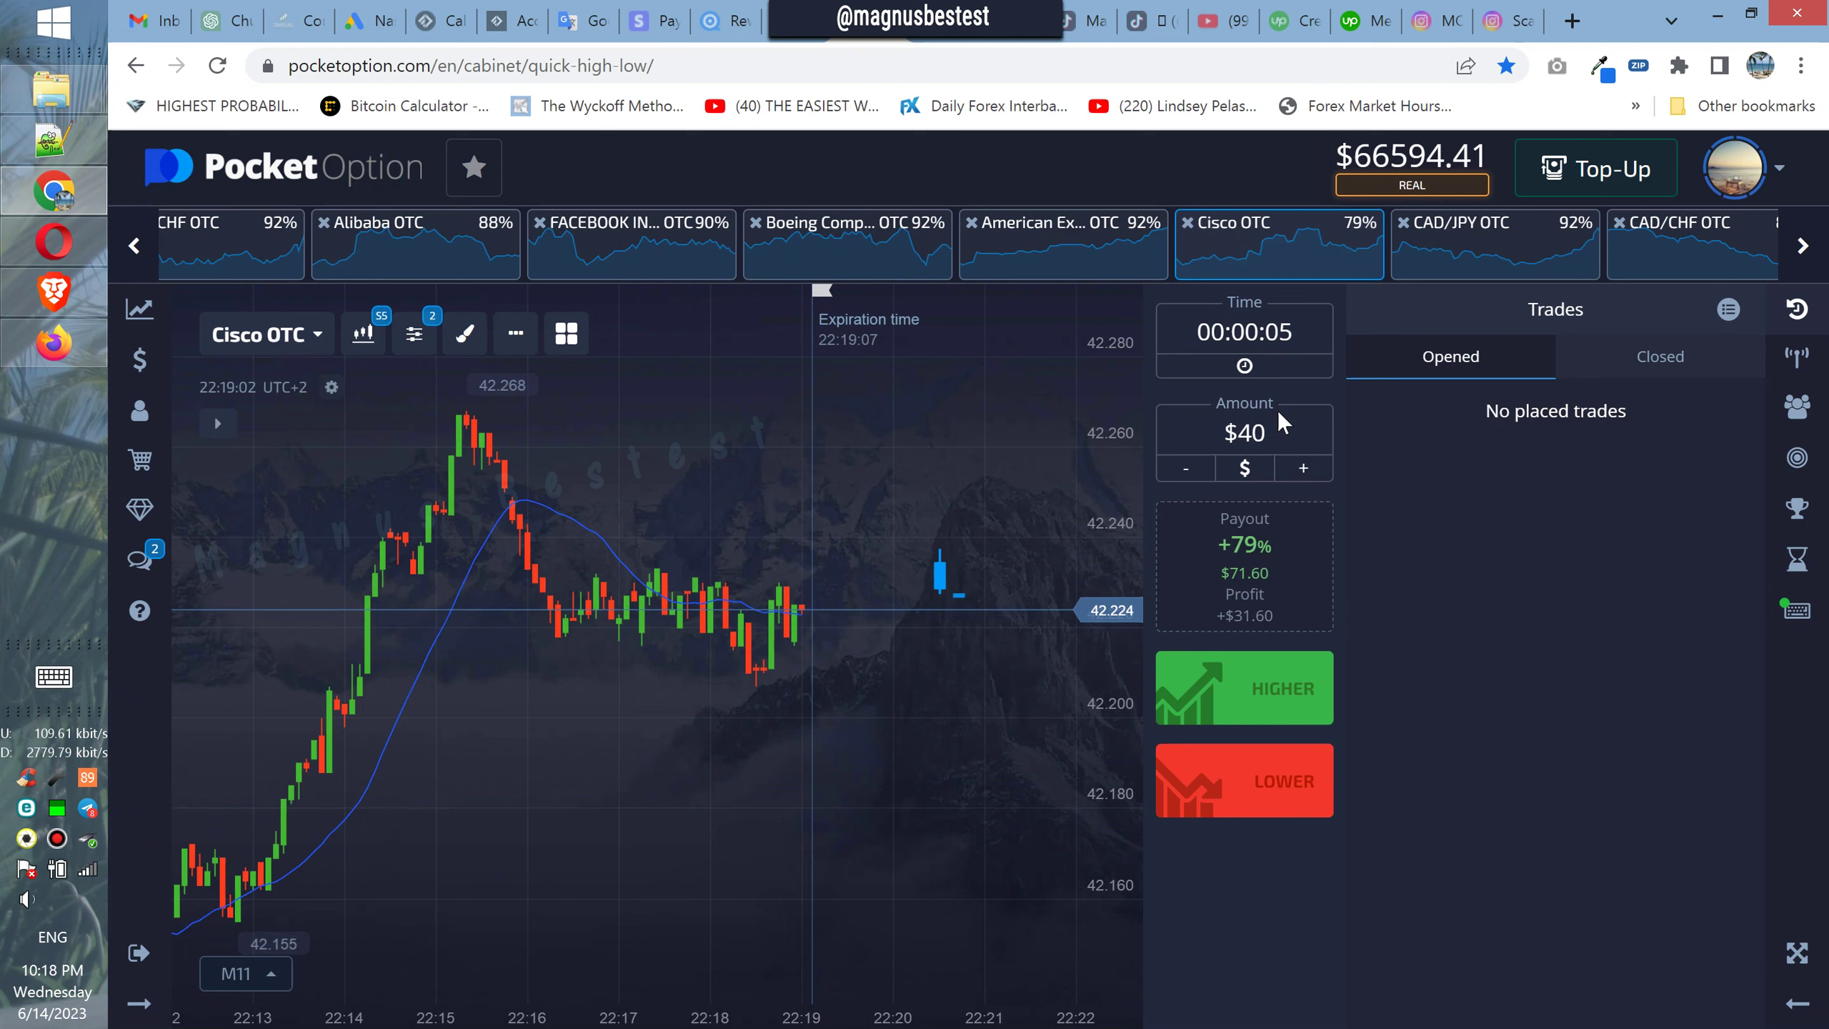
click(1429, 257)
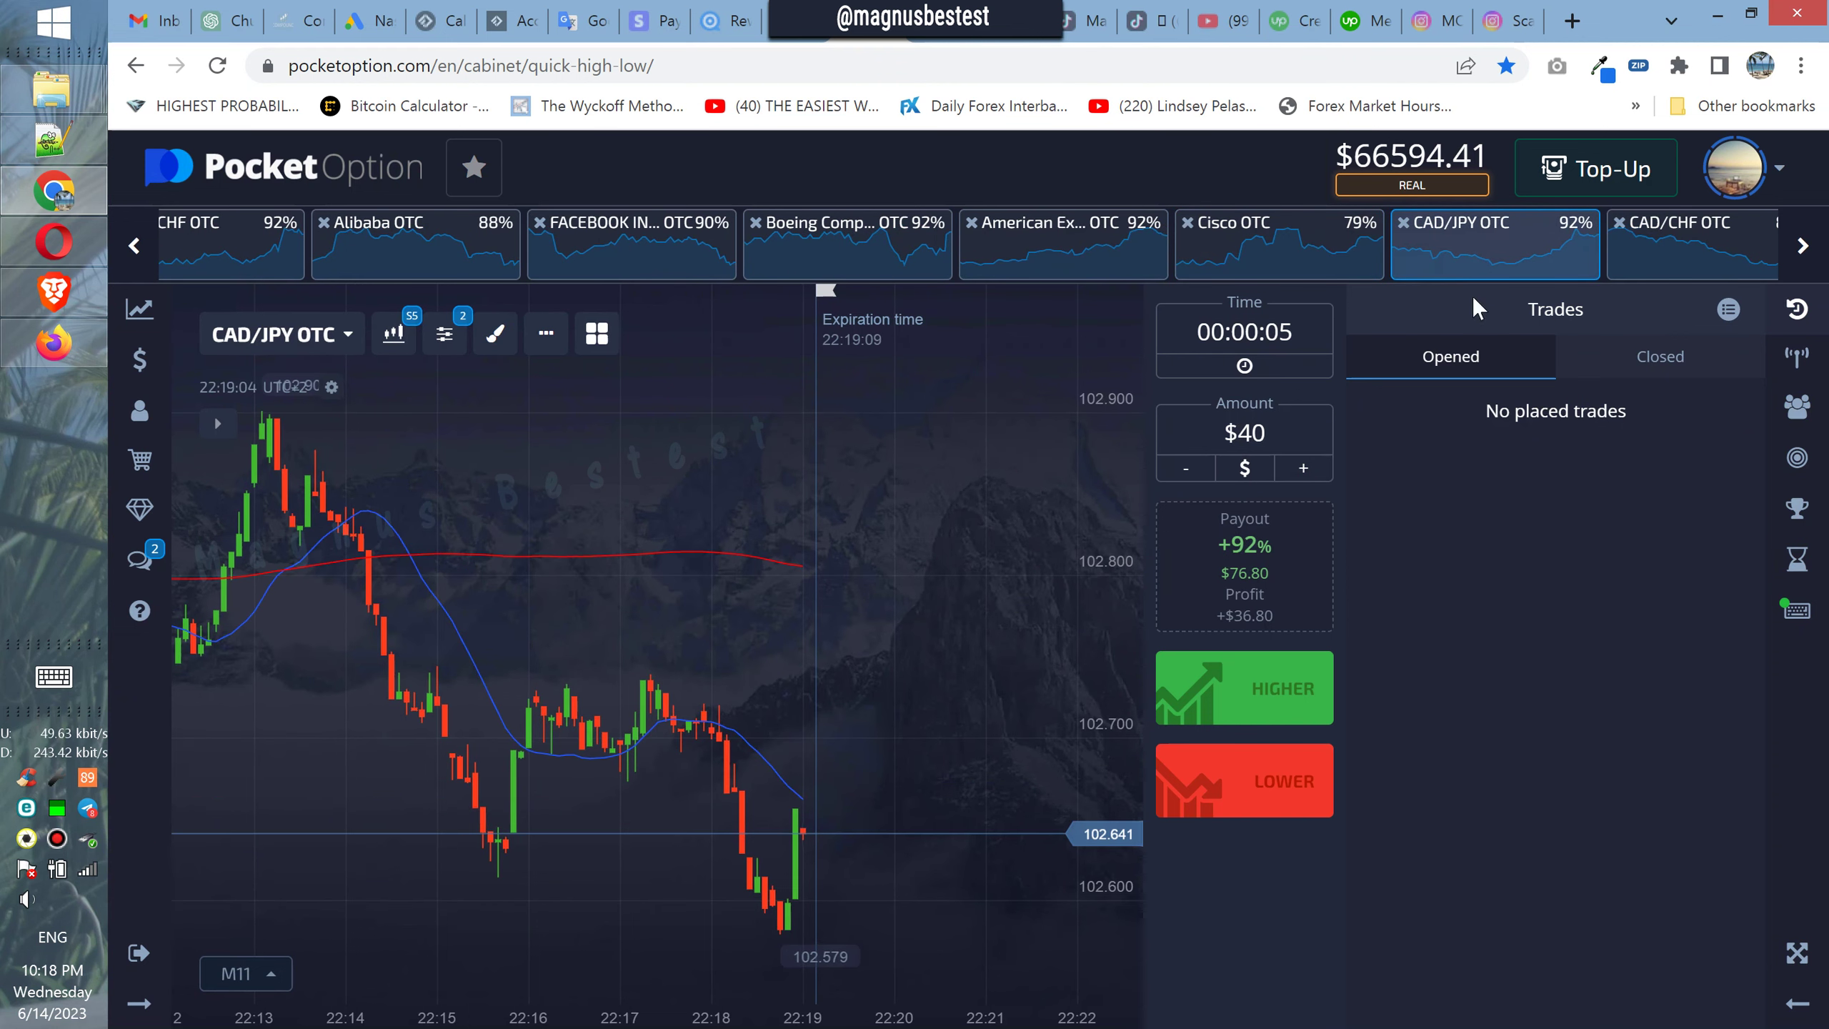
click(1726, 272)
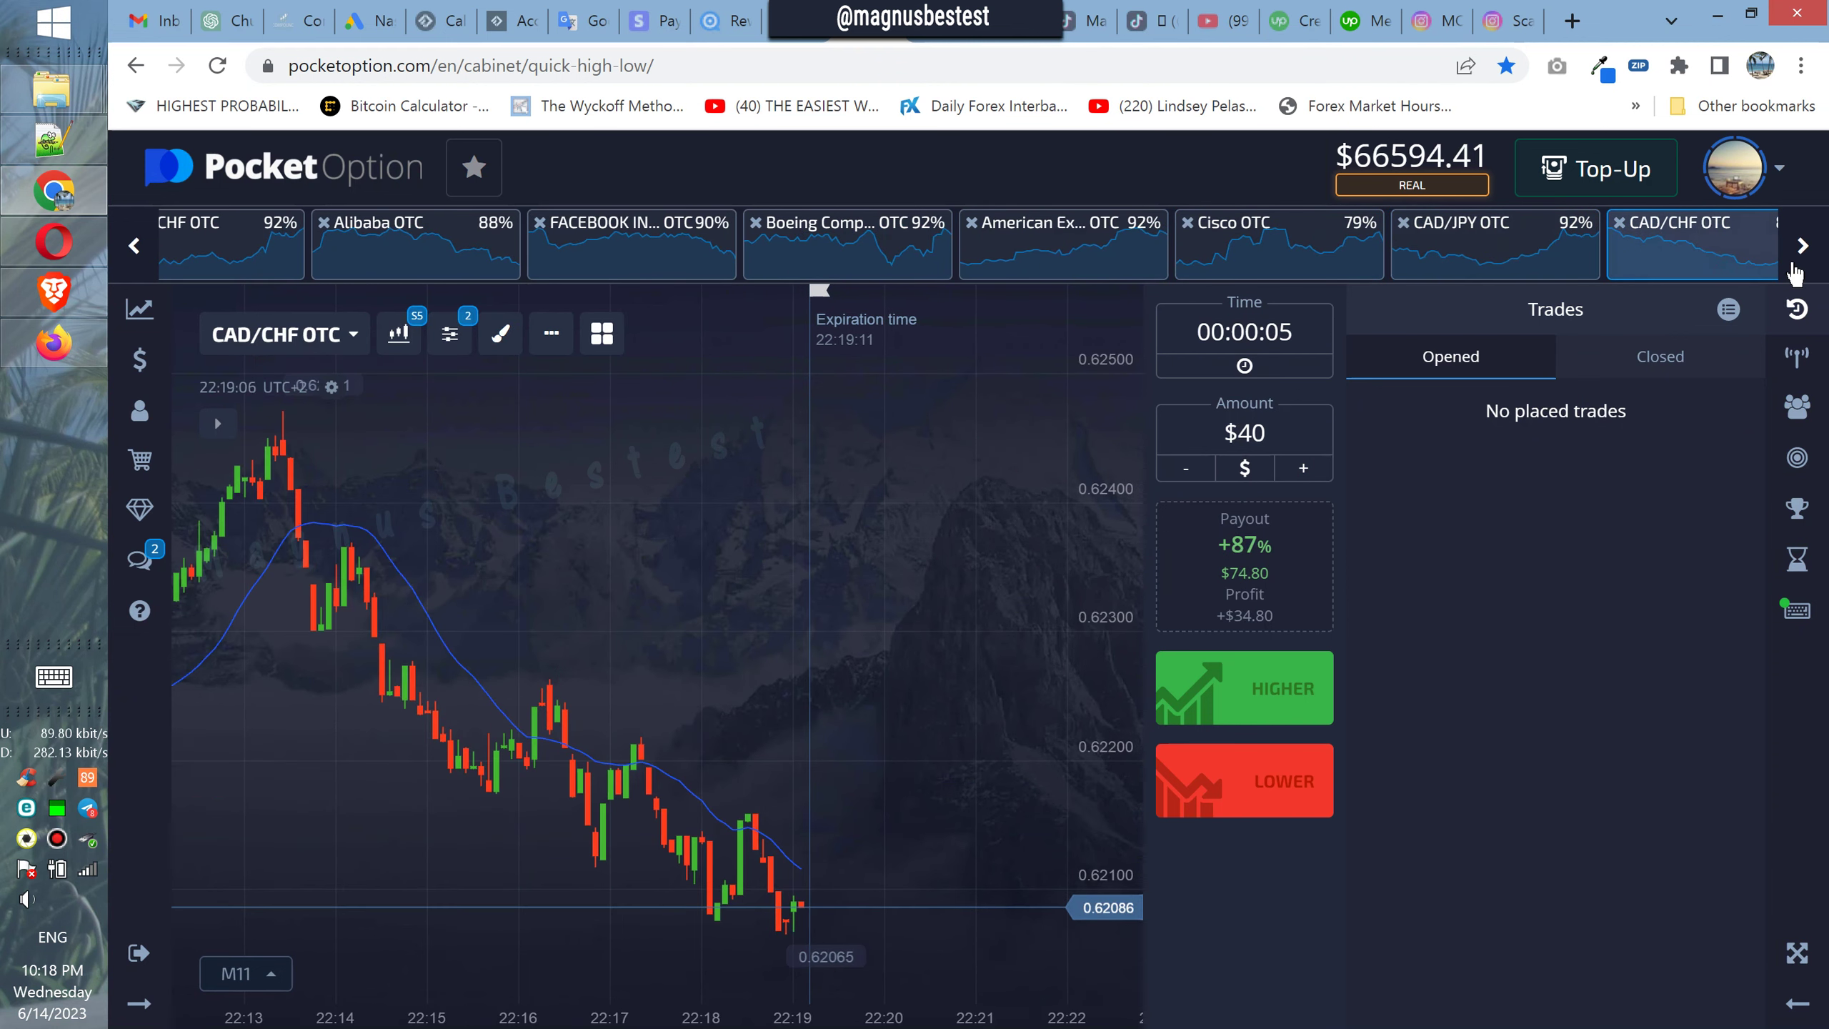
click(1320, 795)
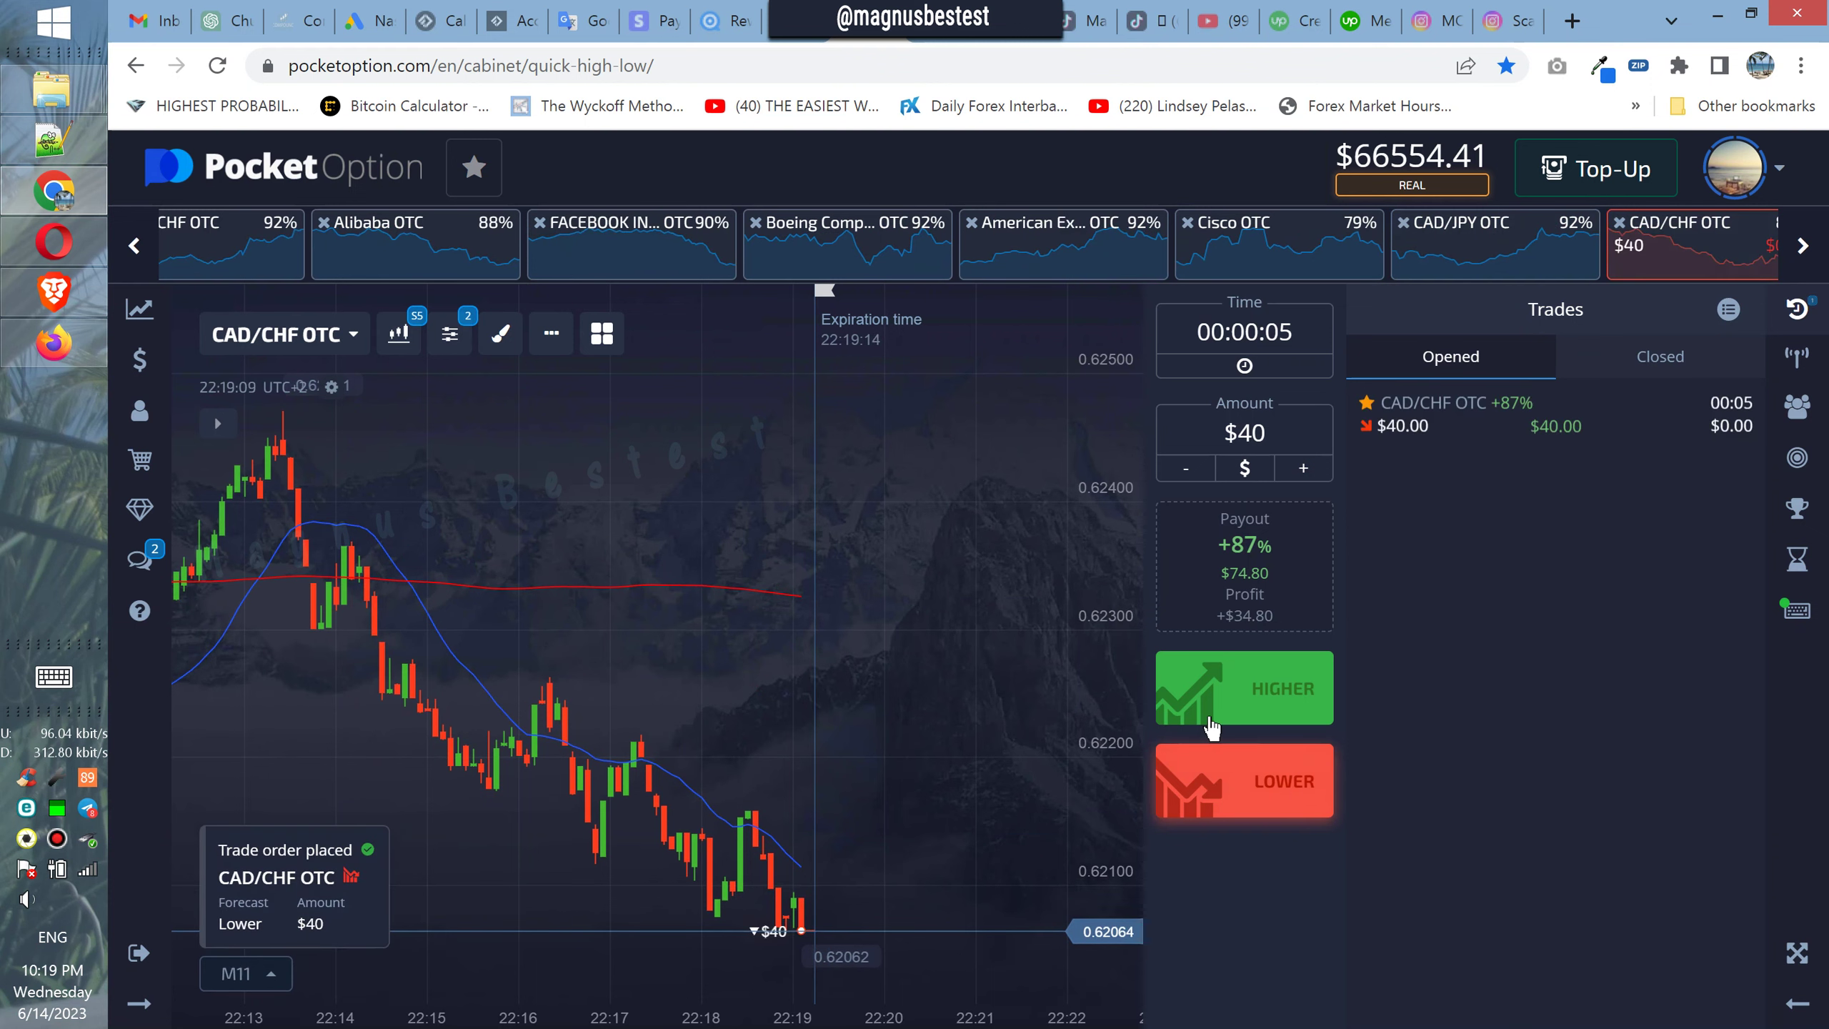
Step: Raise the stake to $80 and place two $80 Lower trades on CAD/CHF OTC
click(1303, 469)
click(1303, 469)
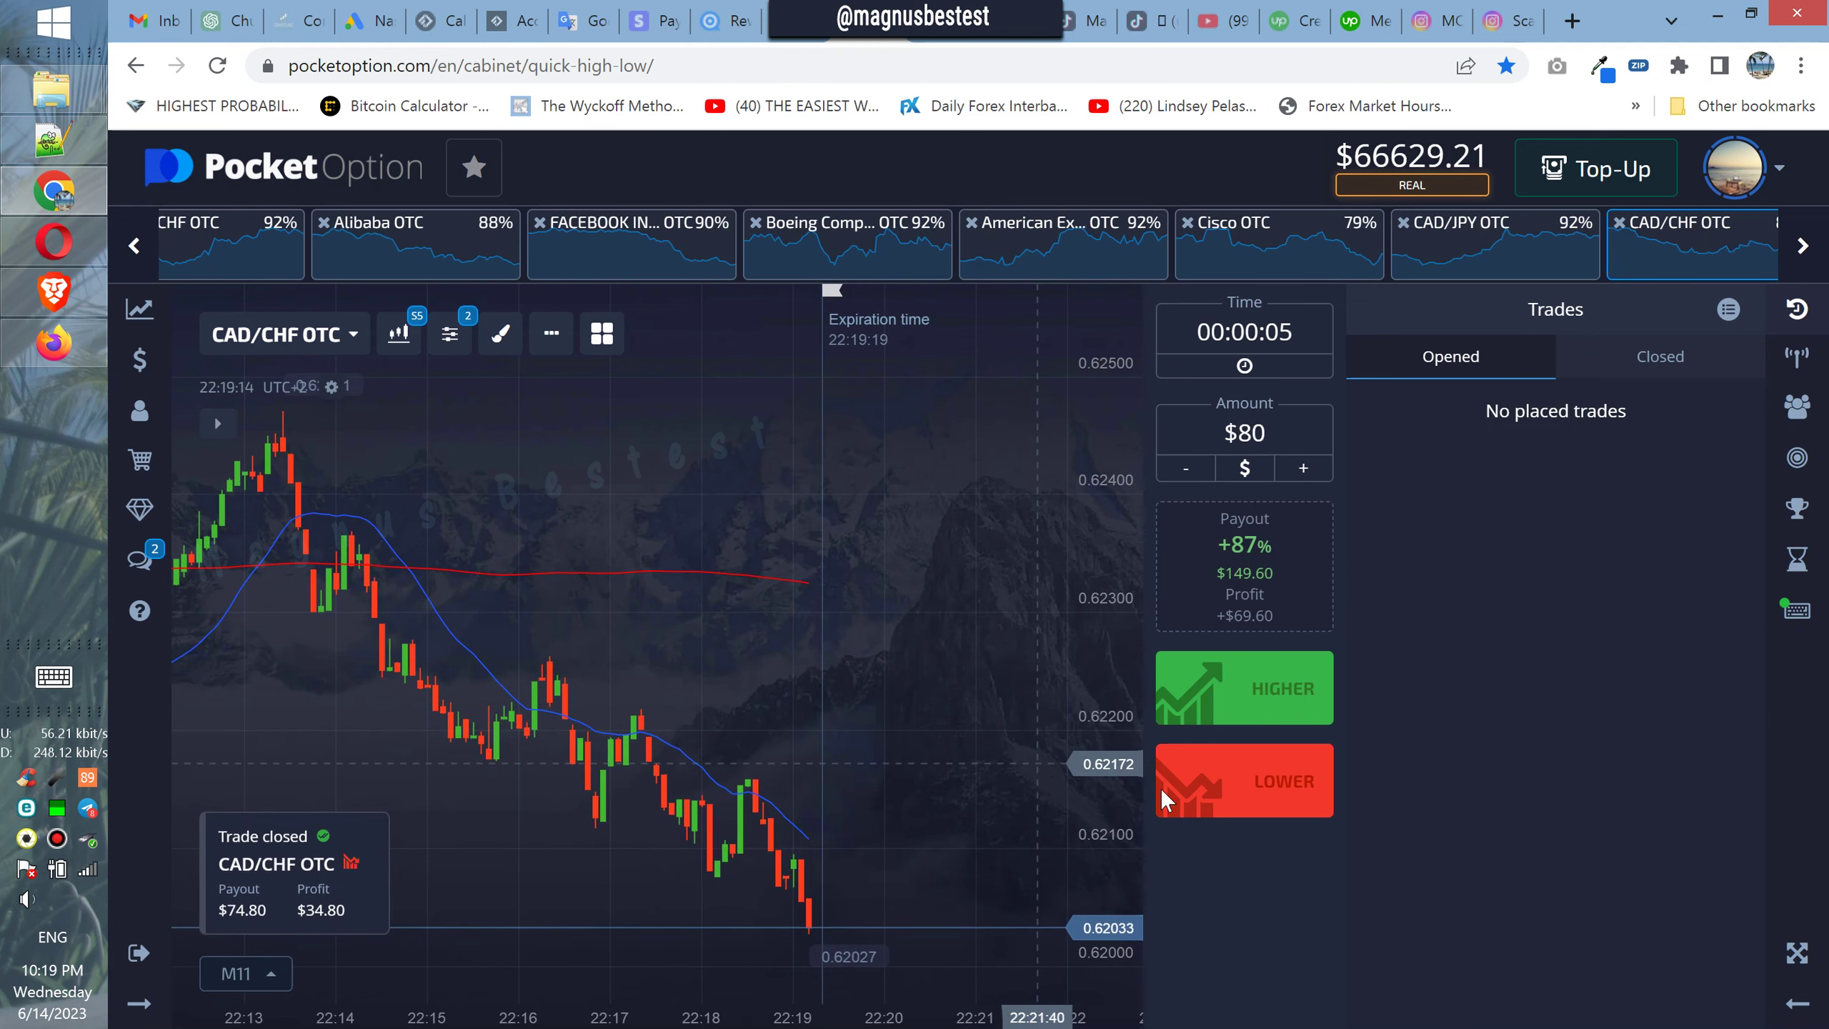
click(1205, 788)
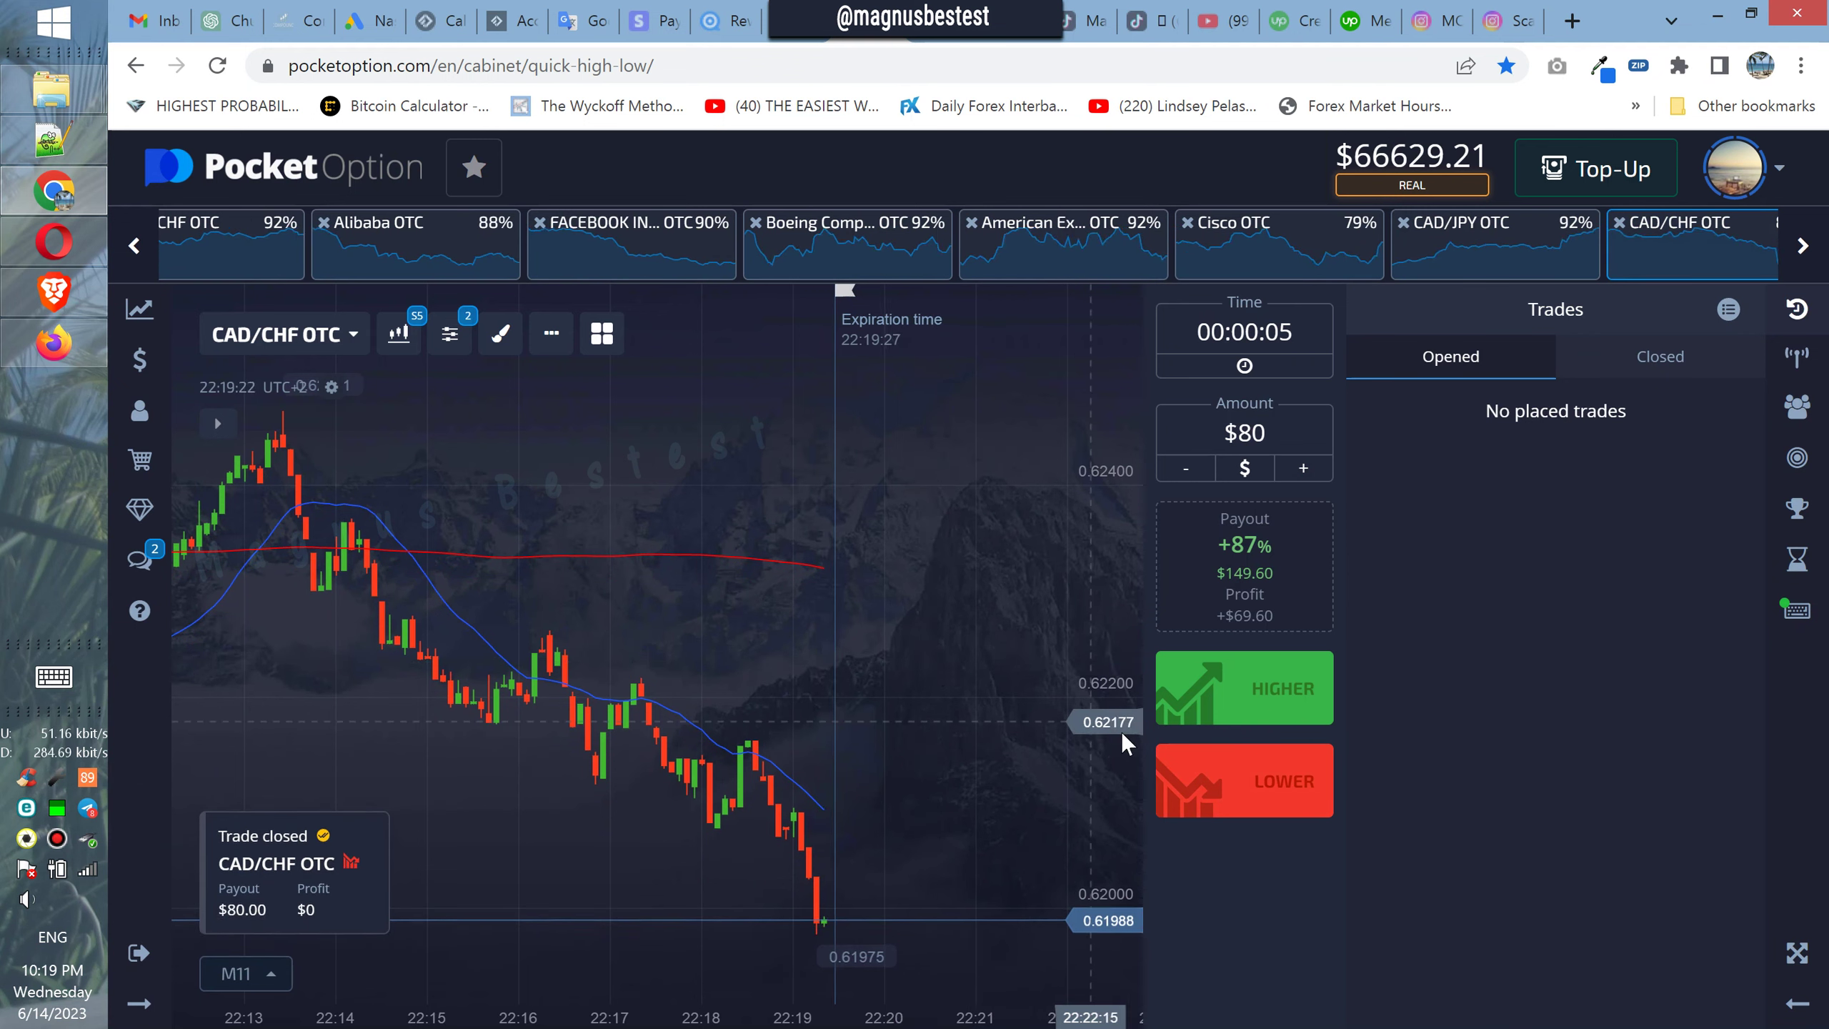
click(1244, 796)
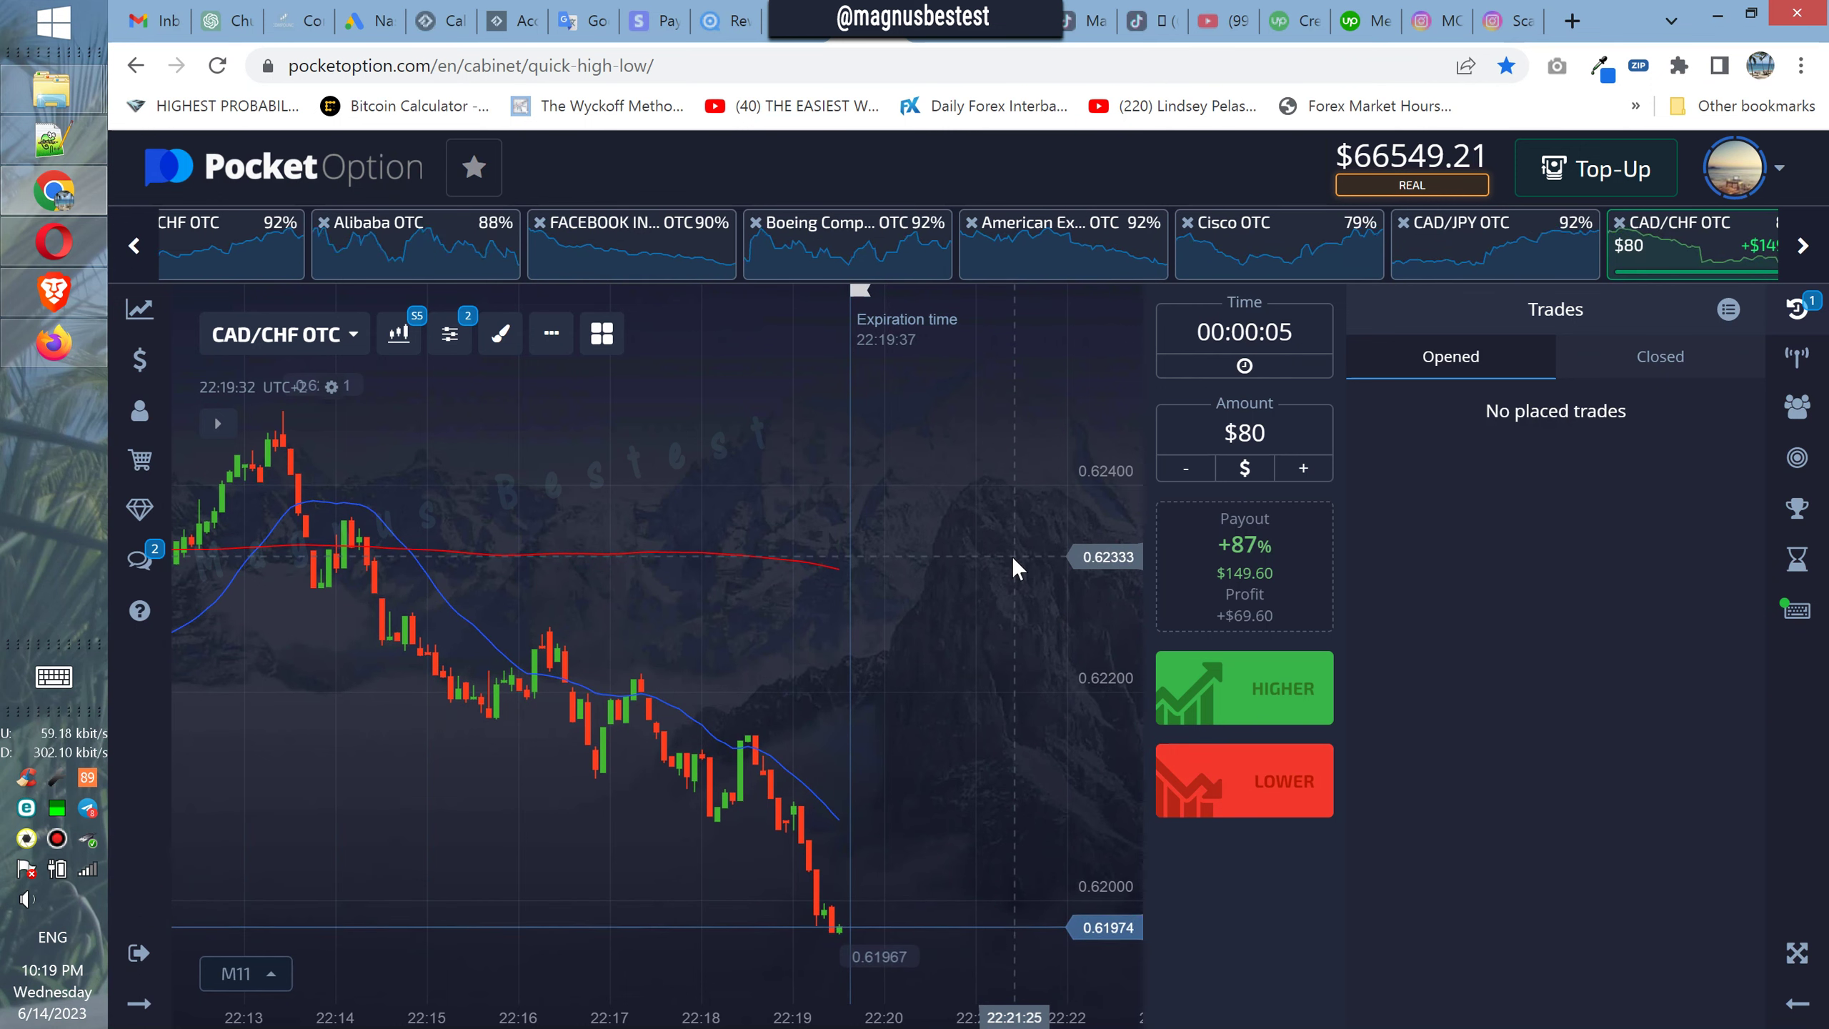
Step: Set the CAD/CHF OTC trade amount to $160 with the amount keypad
click(1241, 433)
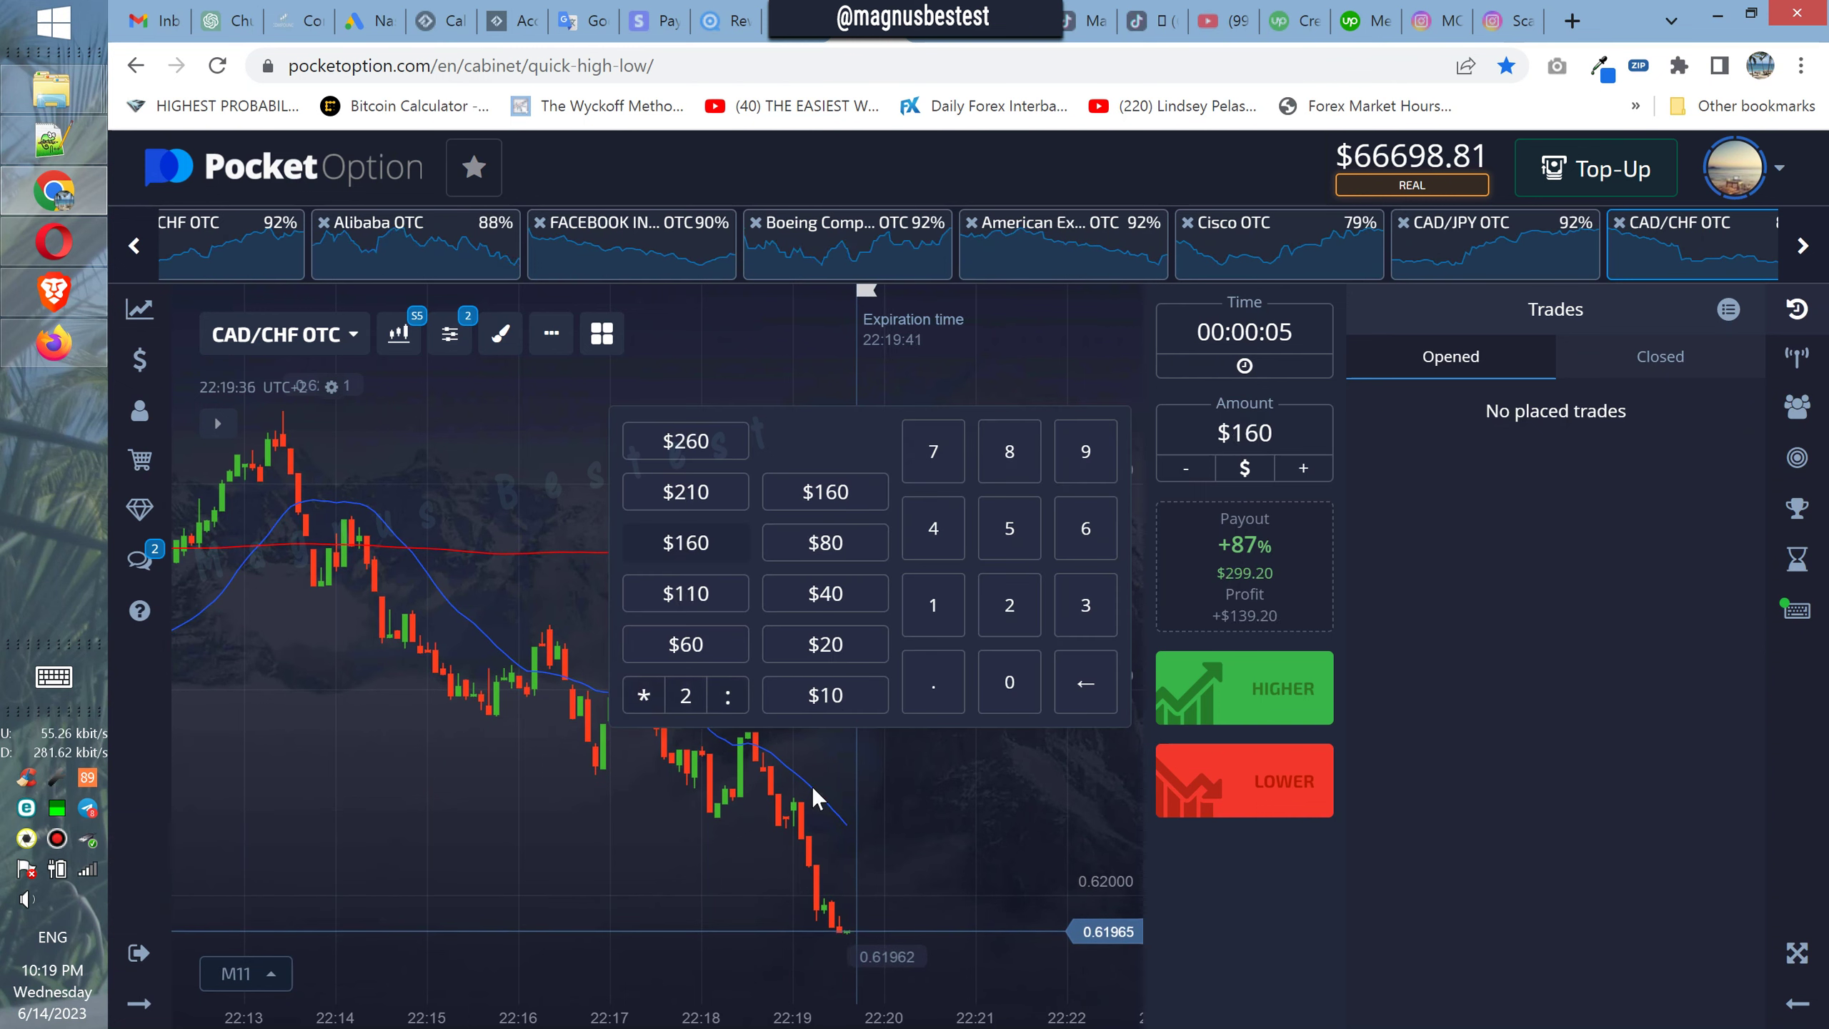
click(875, 832)
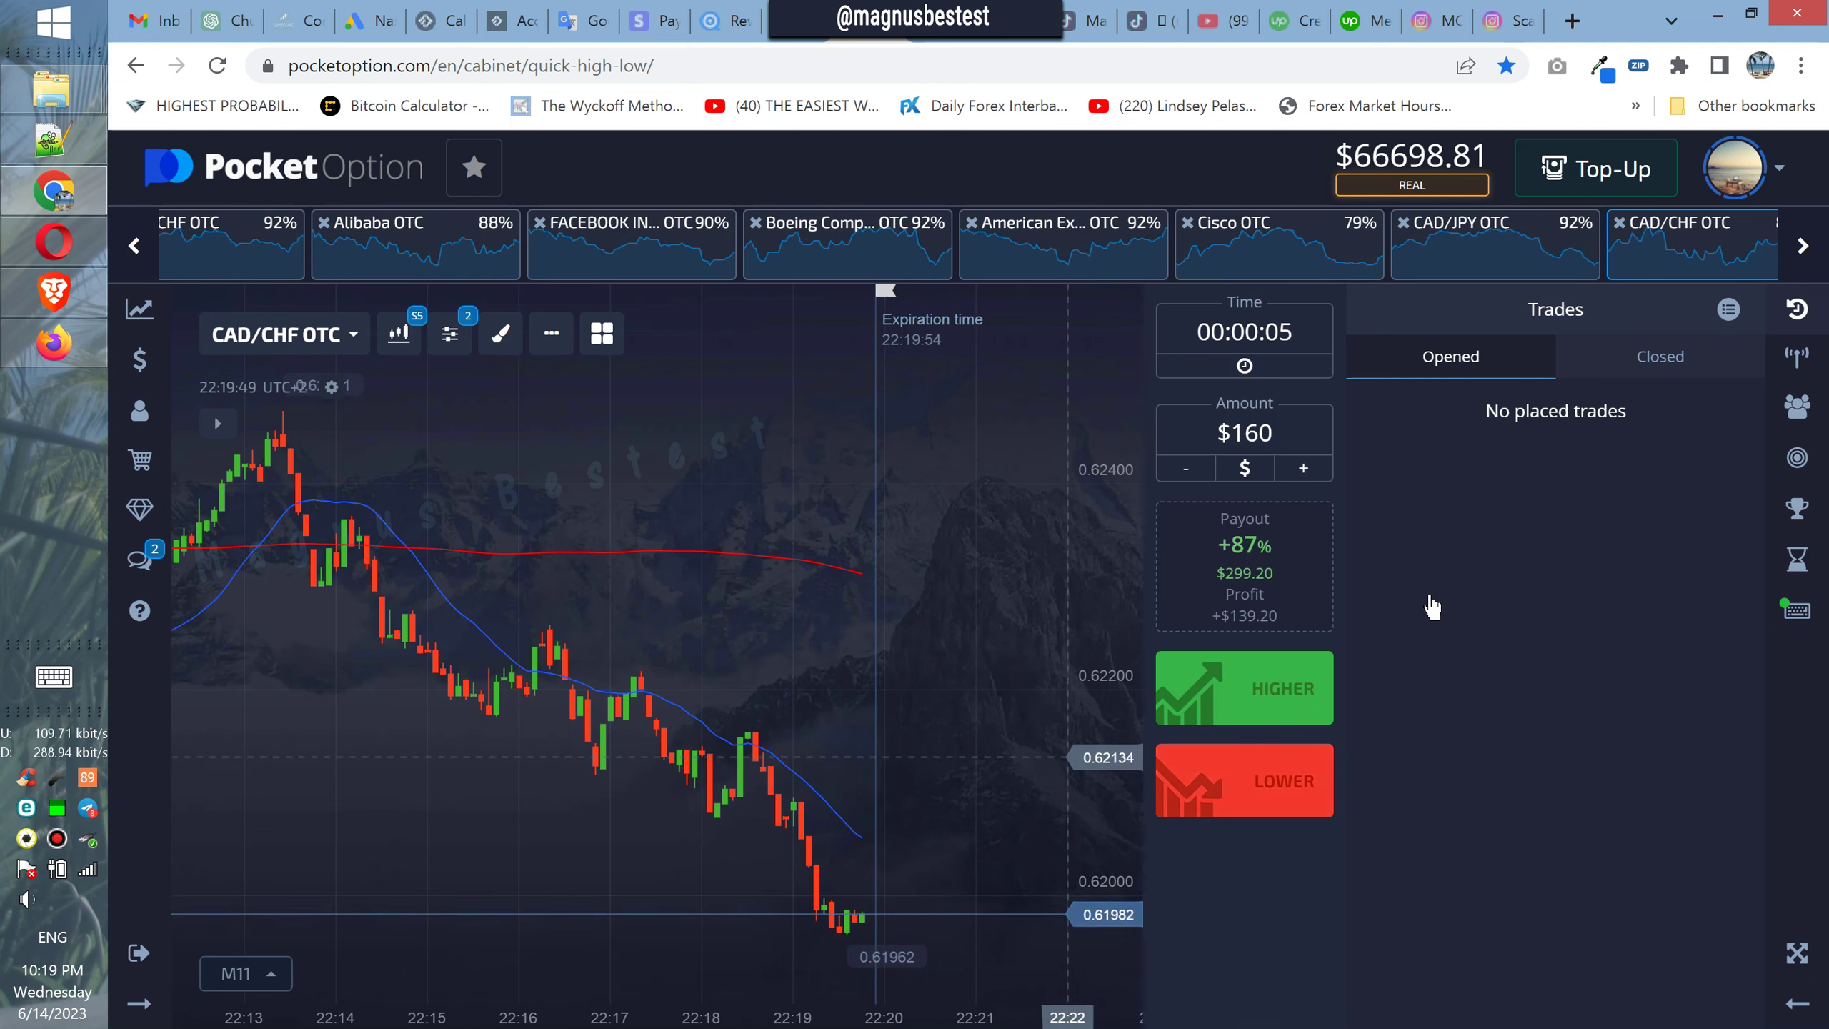
Step: Browse the asset tiles from NZD/USD OTC through to TWITTER OTC
click(1810, 246)
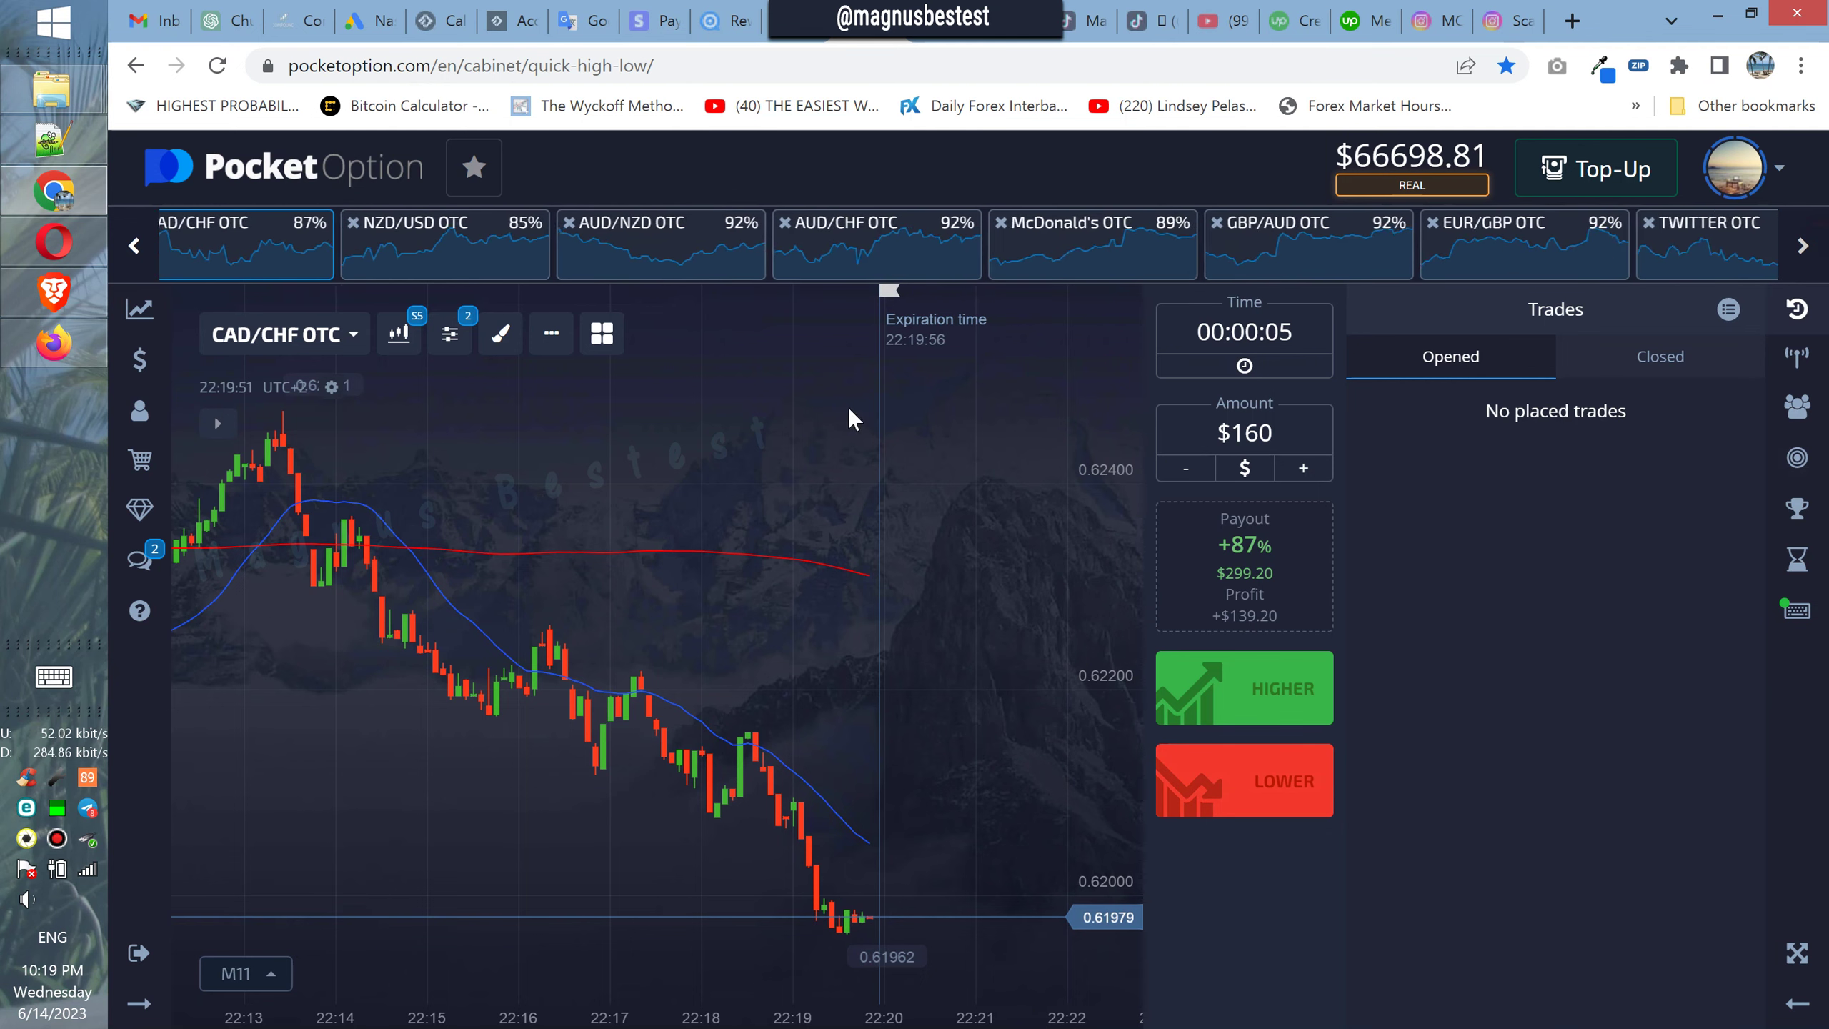
scroll(306, 266, up, 2)
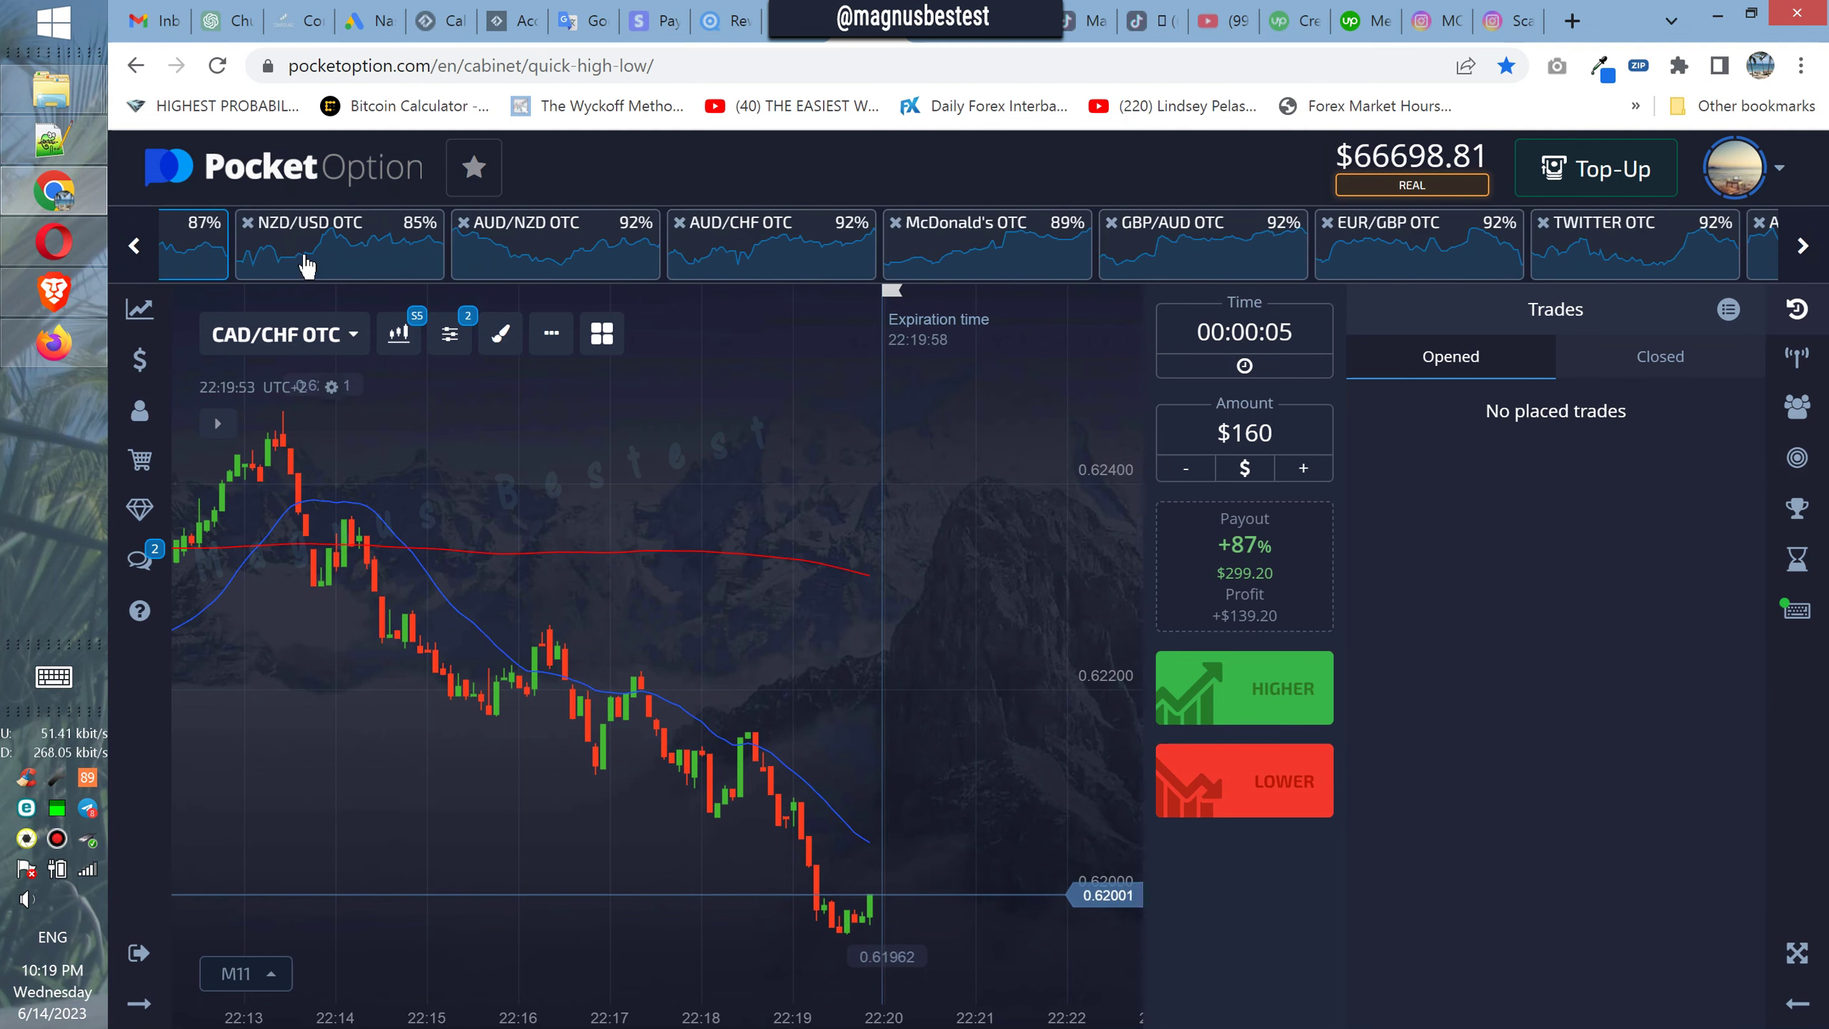
click(387, 265)
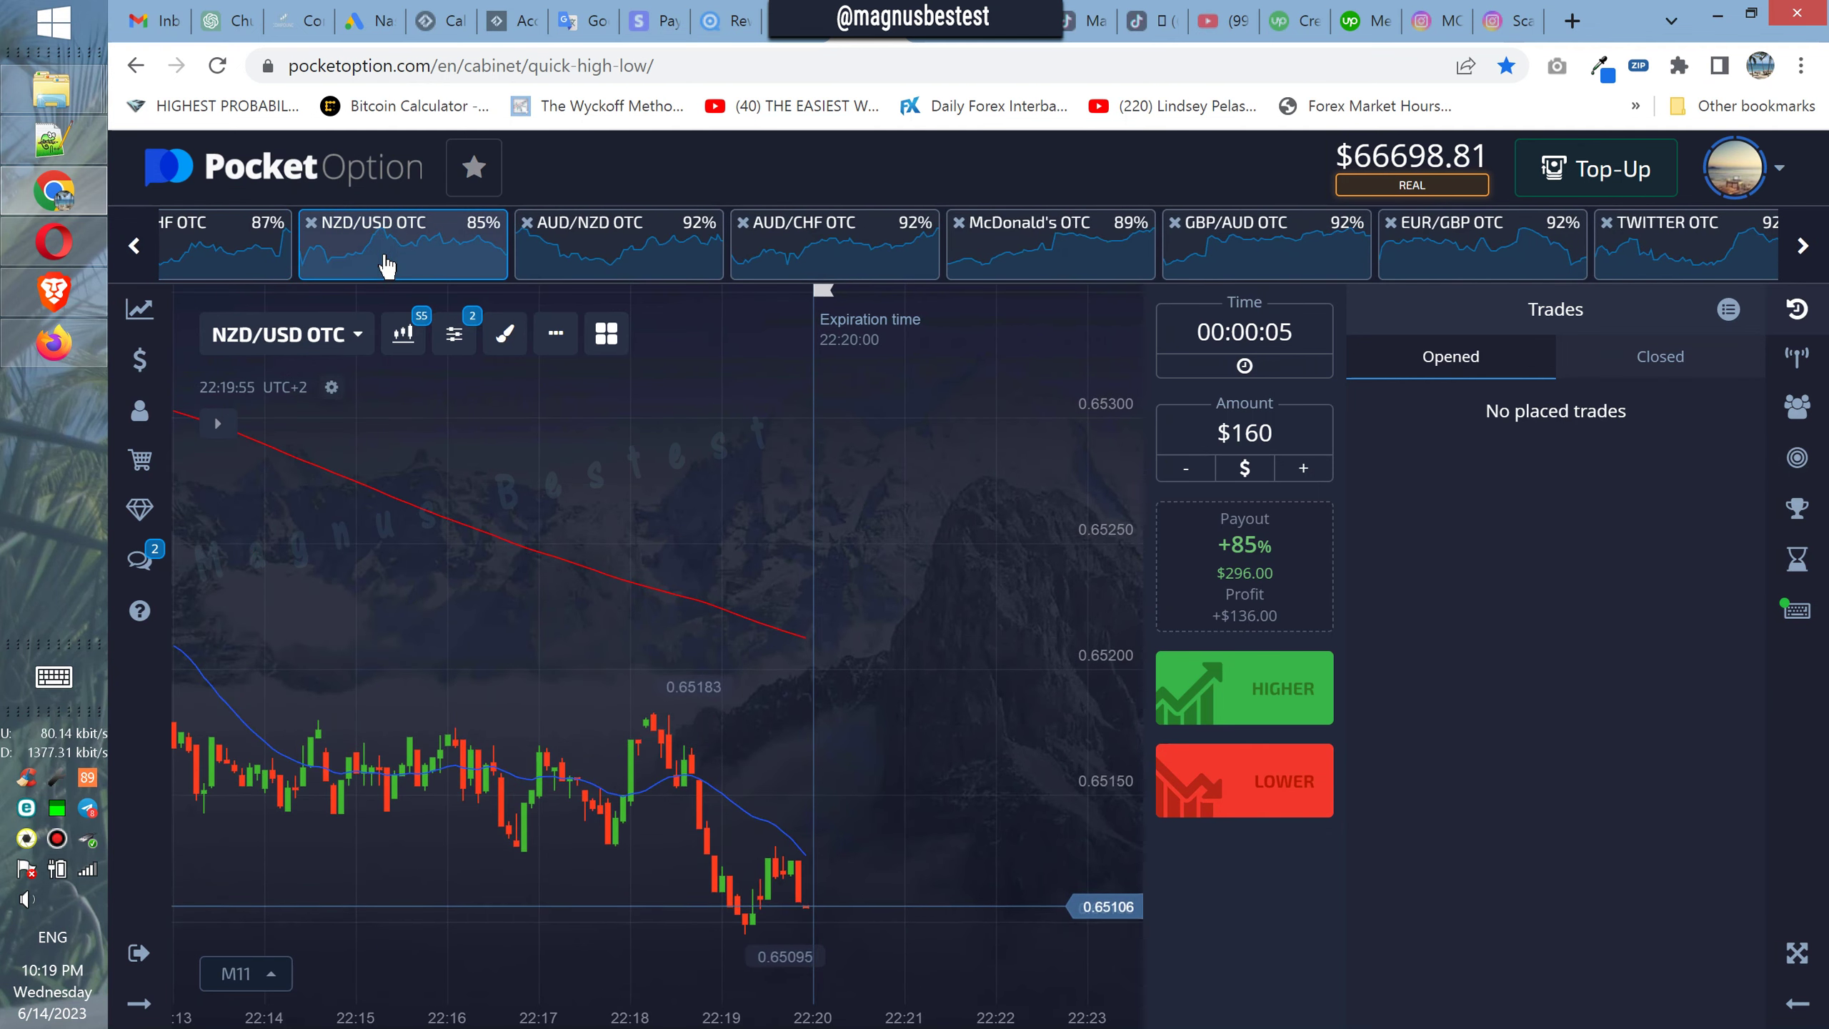
click(584, 270)
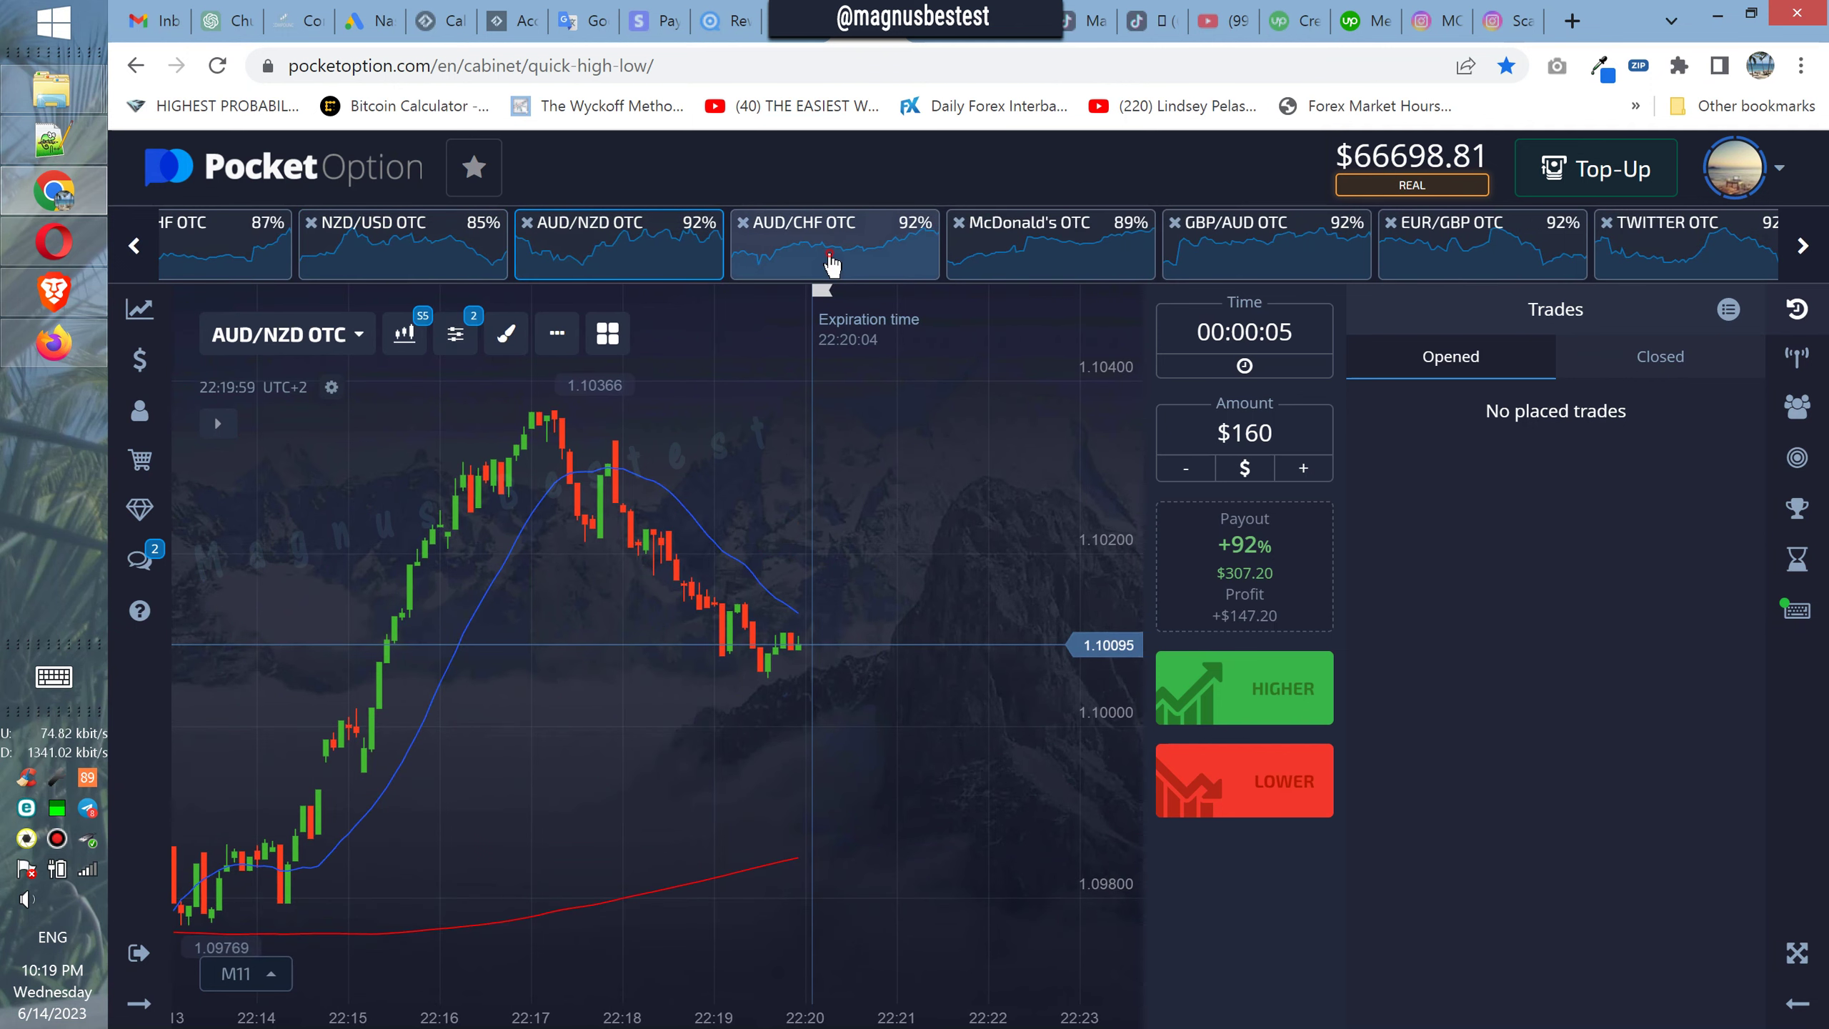
click(831, 265)
click(1041, 266)
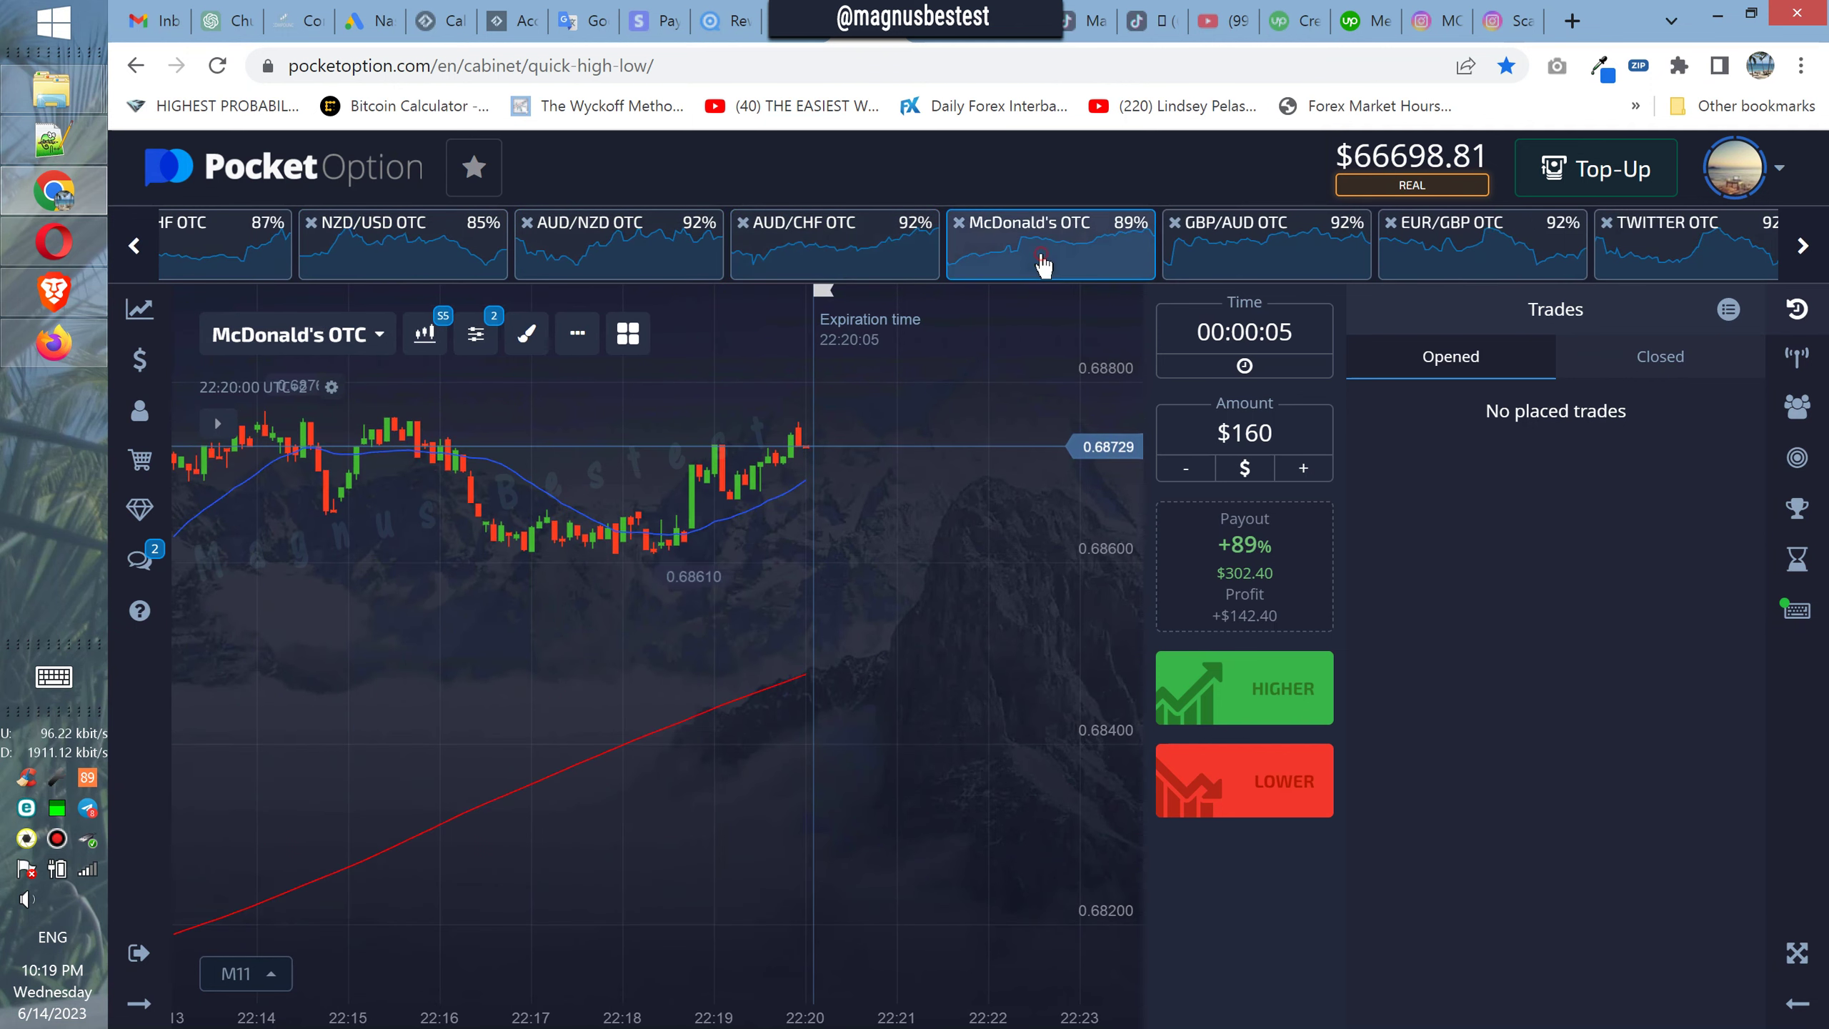
click(1261, 265)
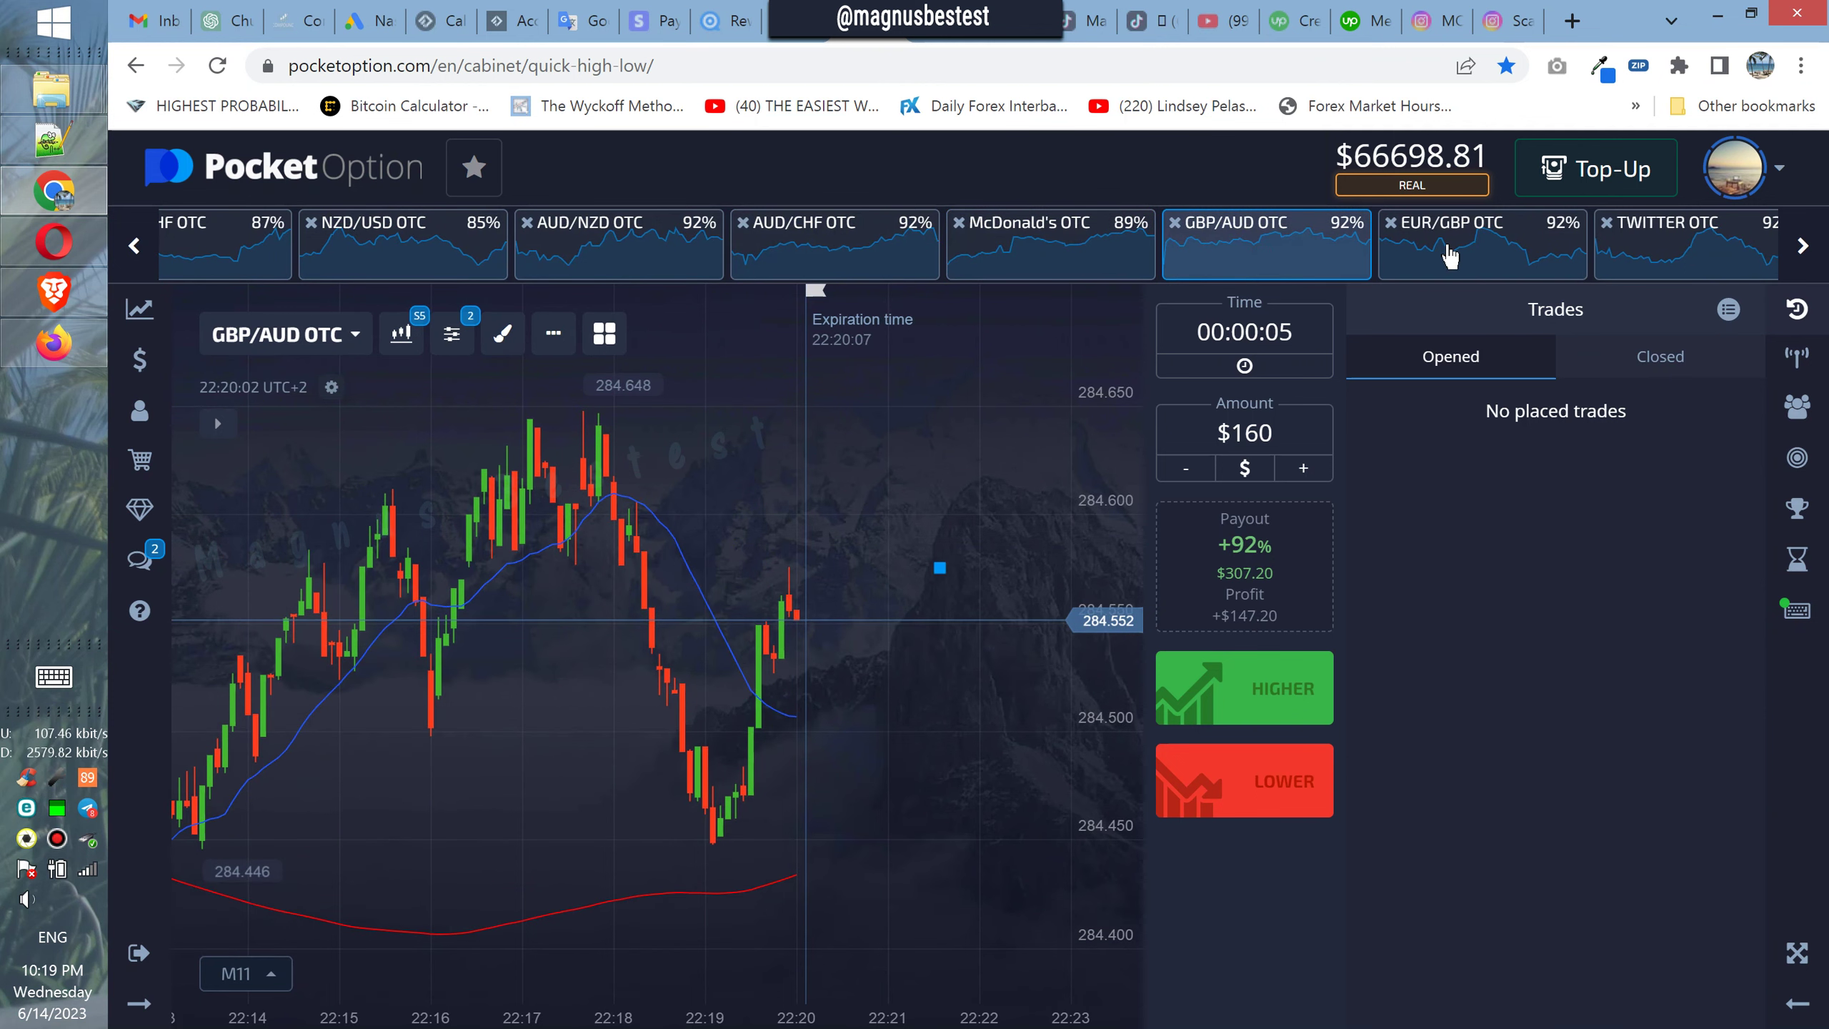
click(1650, 257)
click(1813, 254)
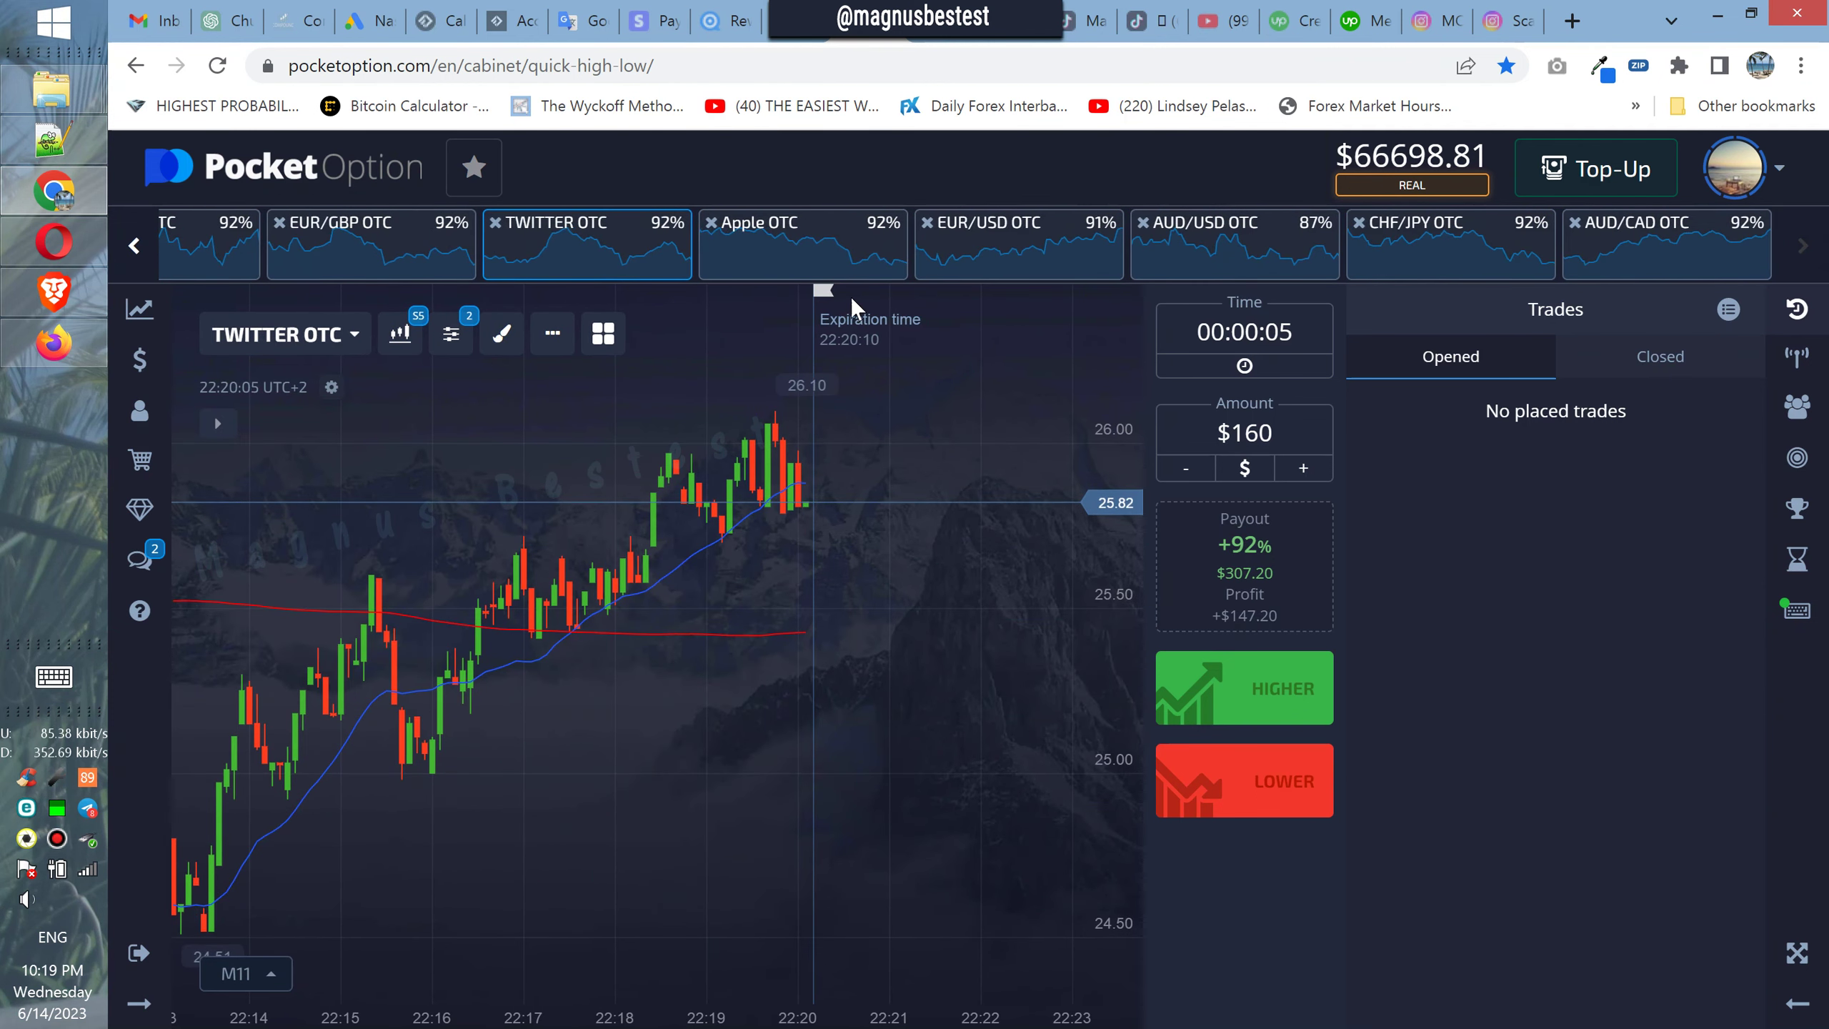
Step: Switch to AUD/USD OTC, place a $160 Lower trade, and show the closed trades
click(849, 272)
click(943, 270)
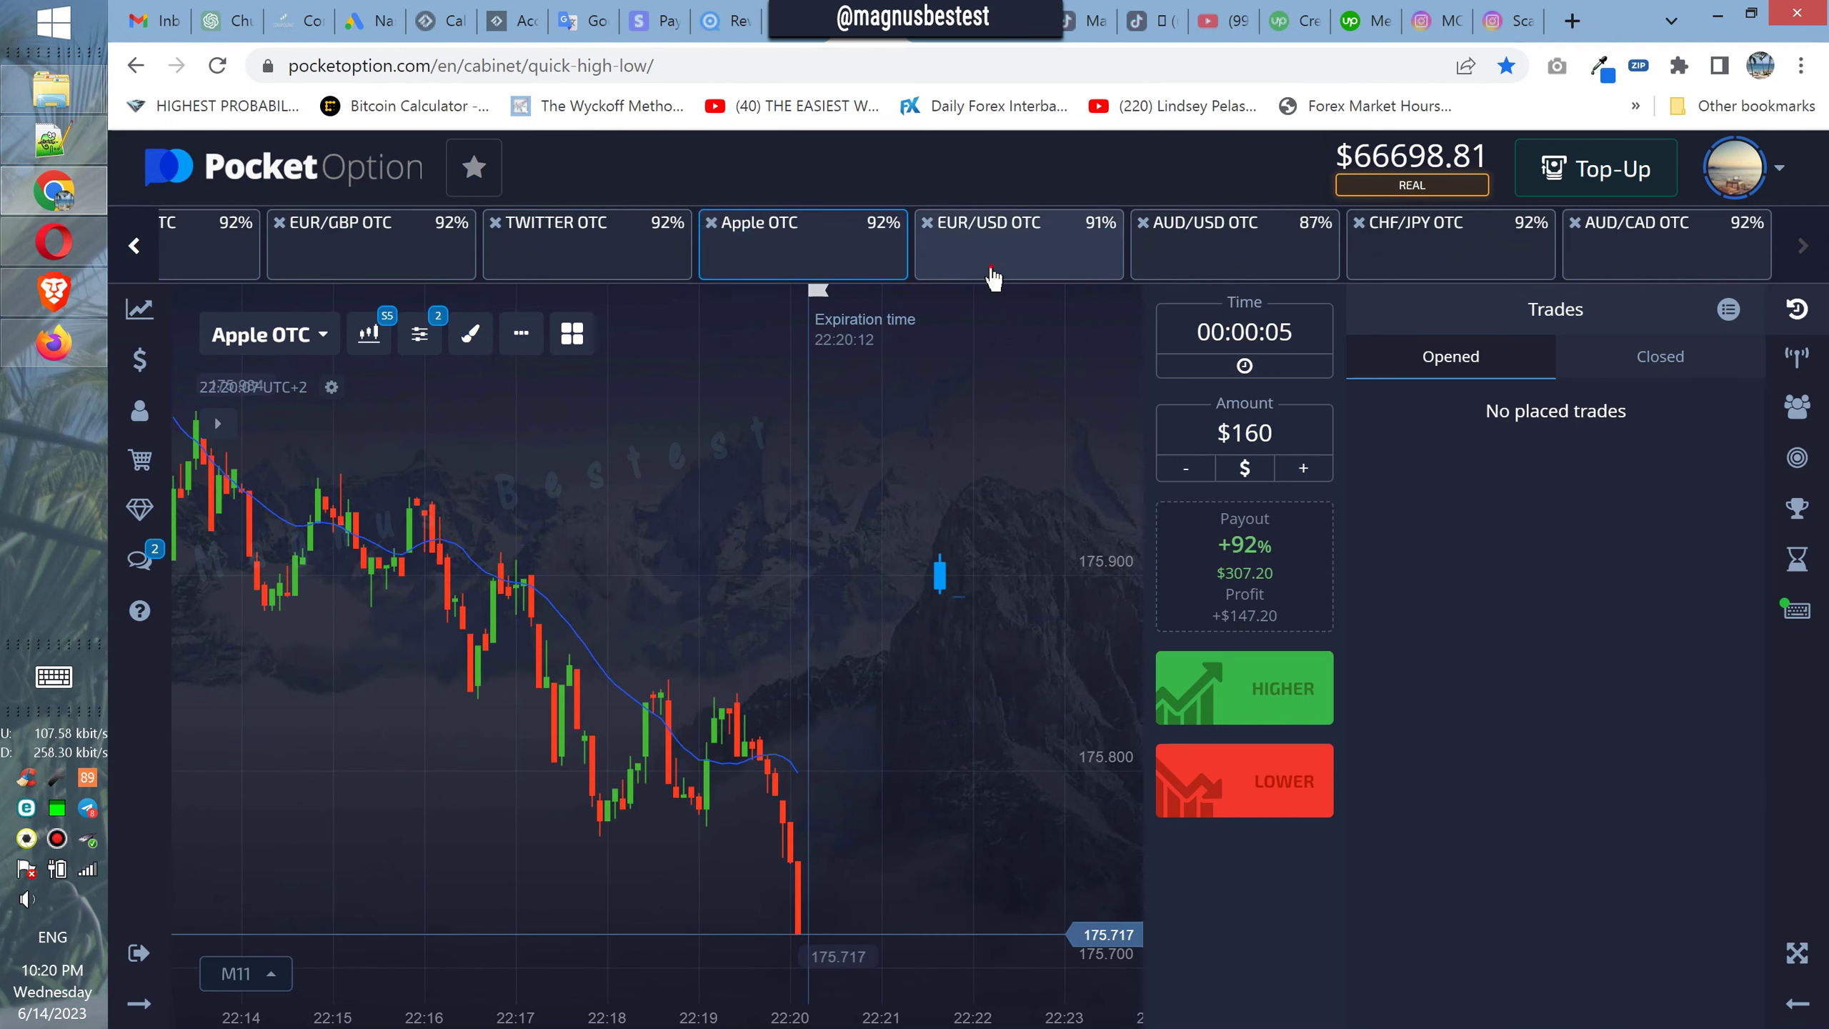
click(1159, 277)
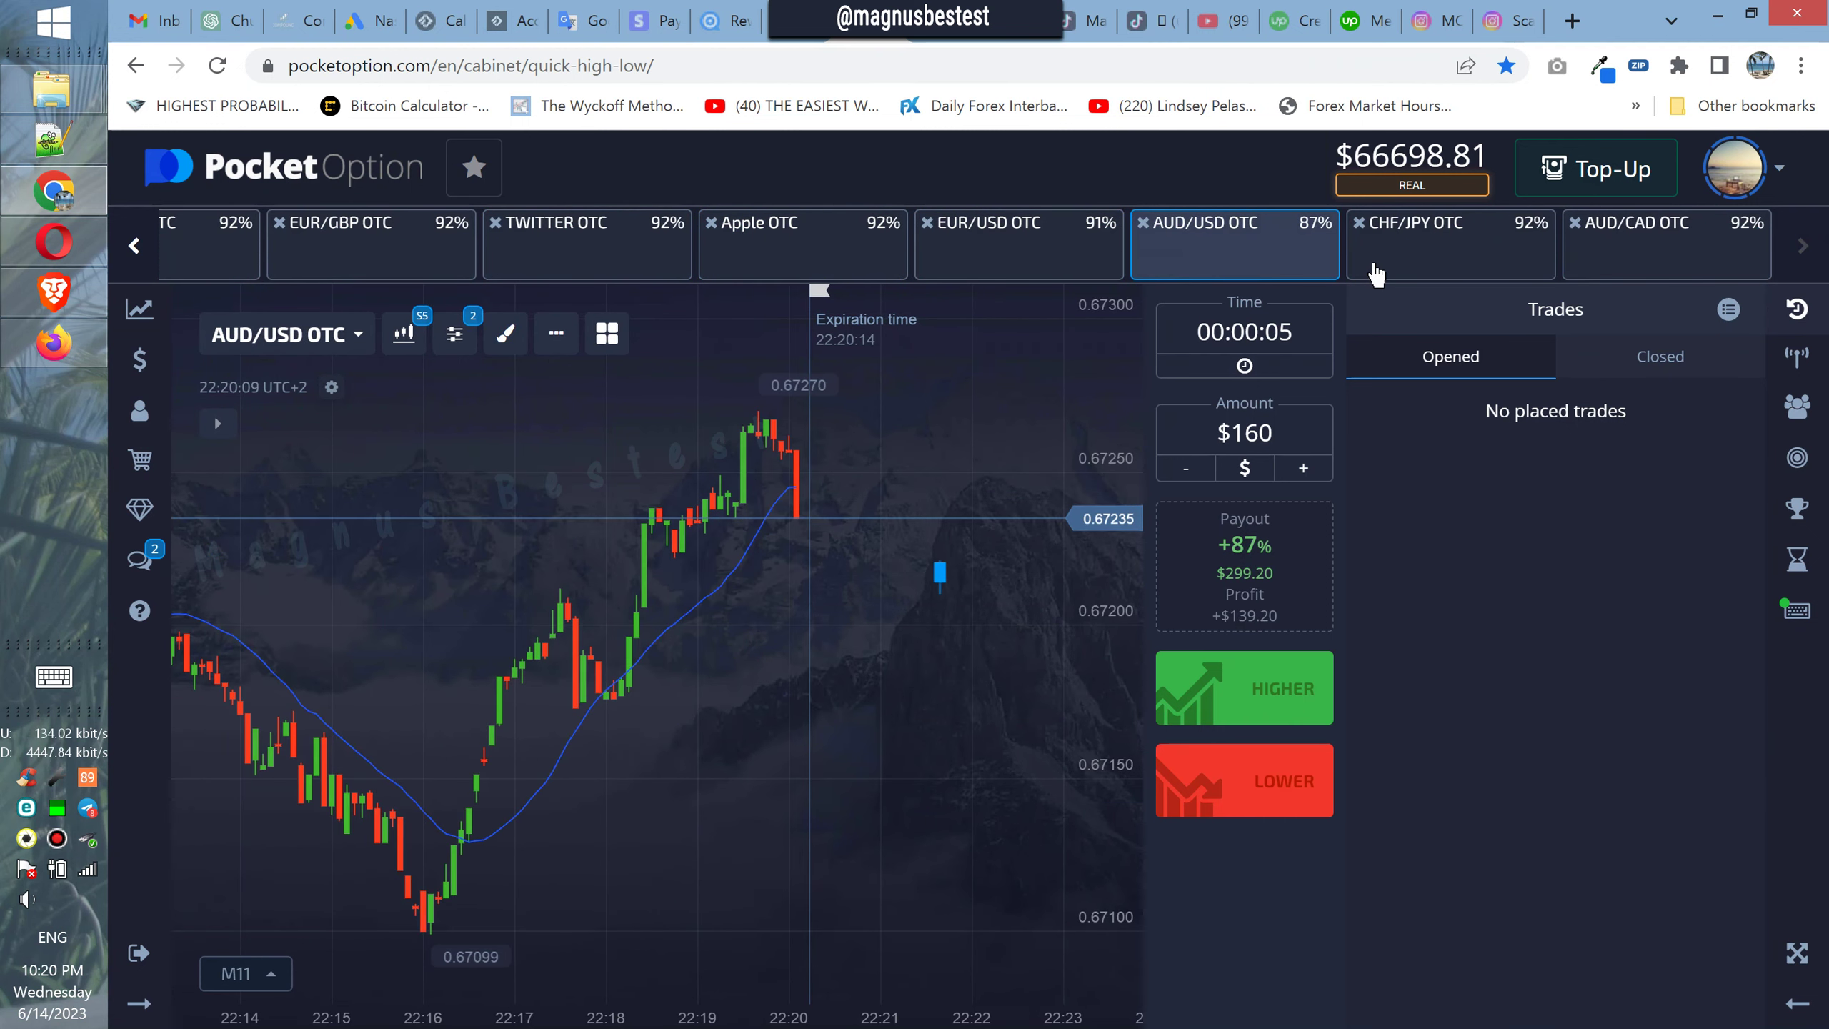
click(1188, 769)
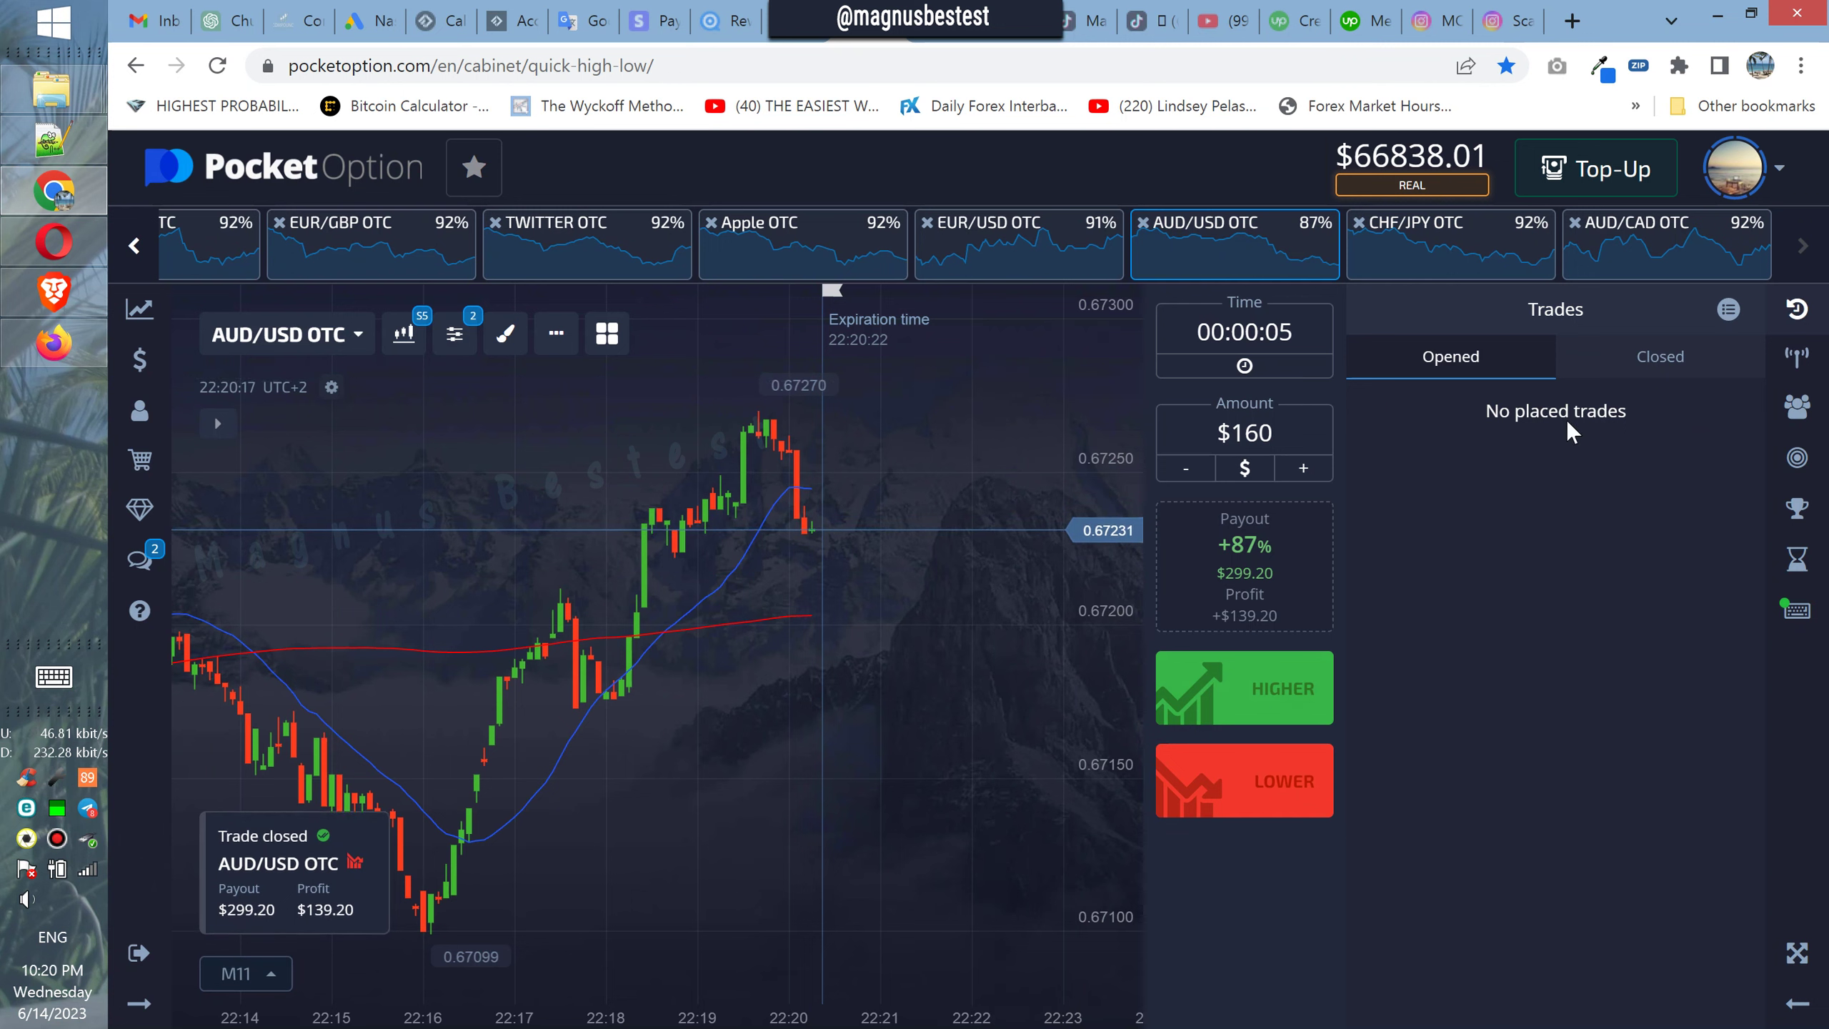
click(1662, 369)
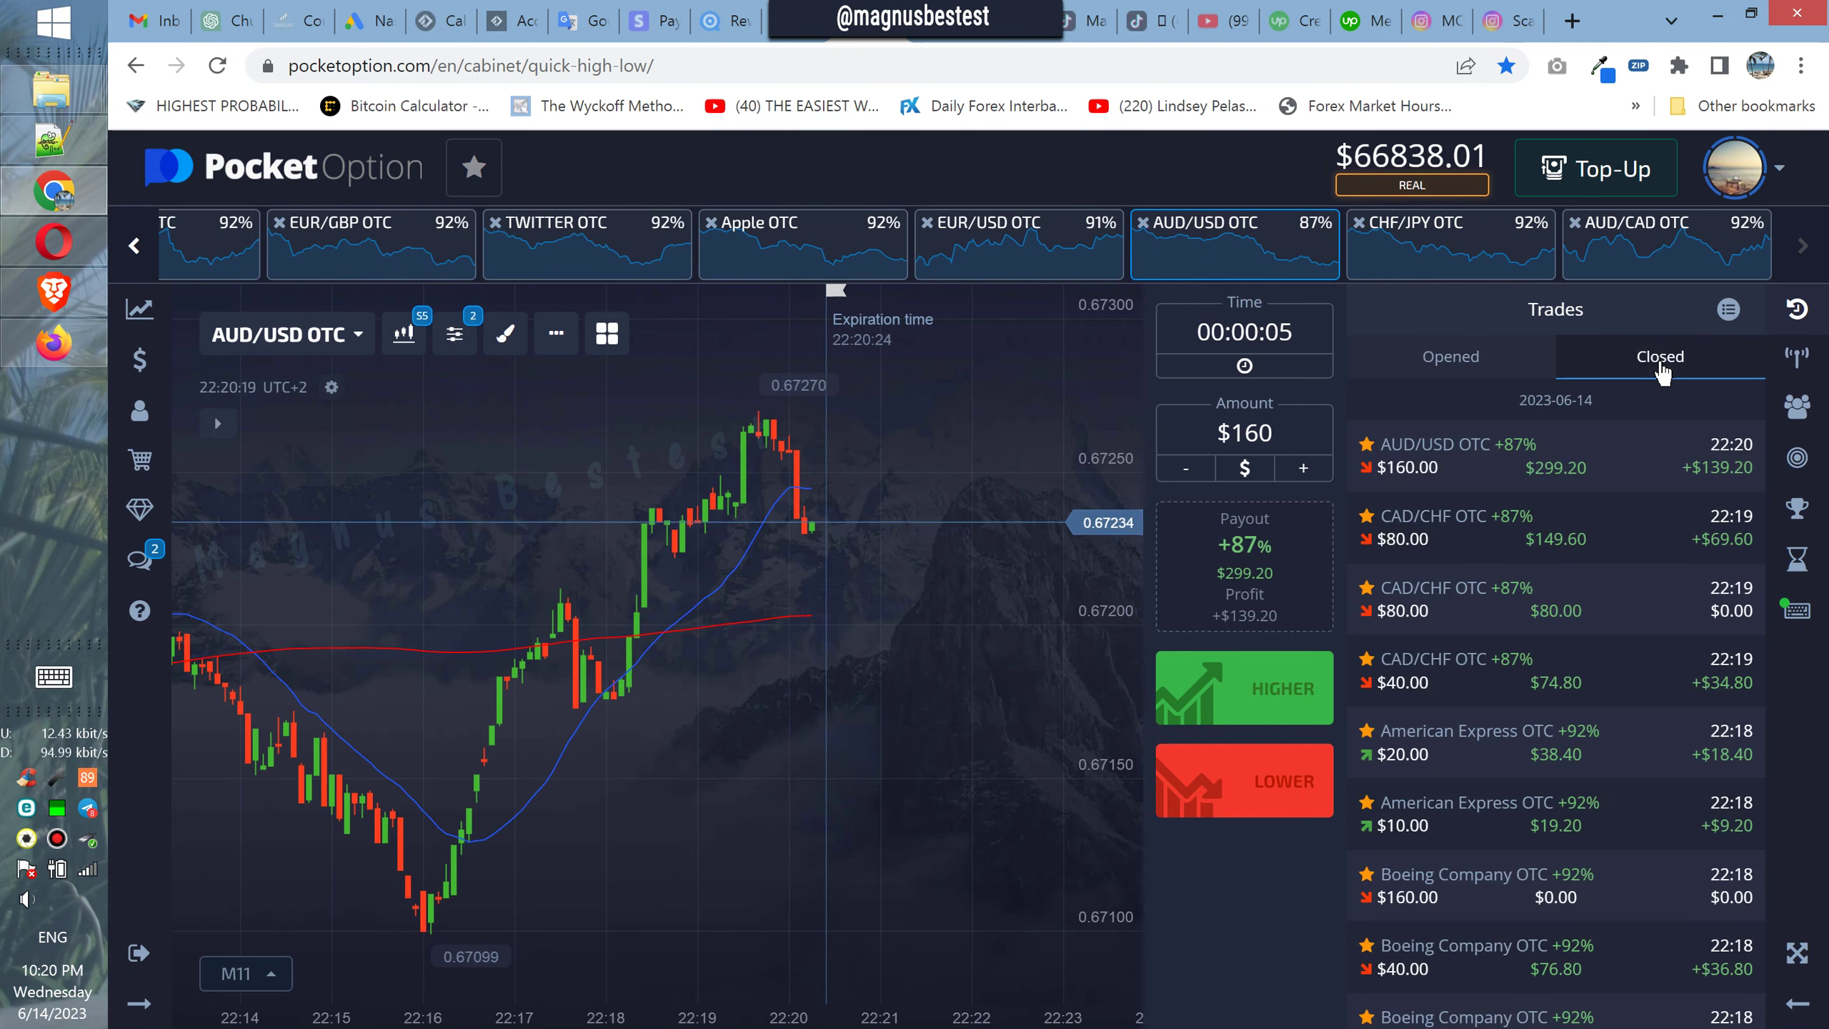